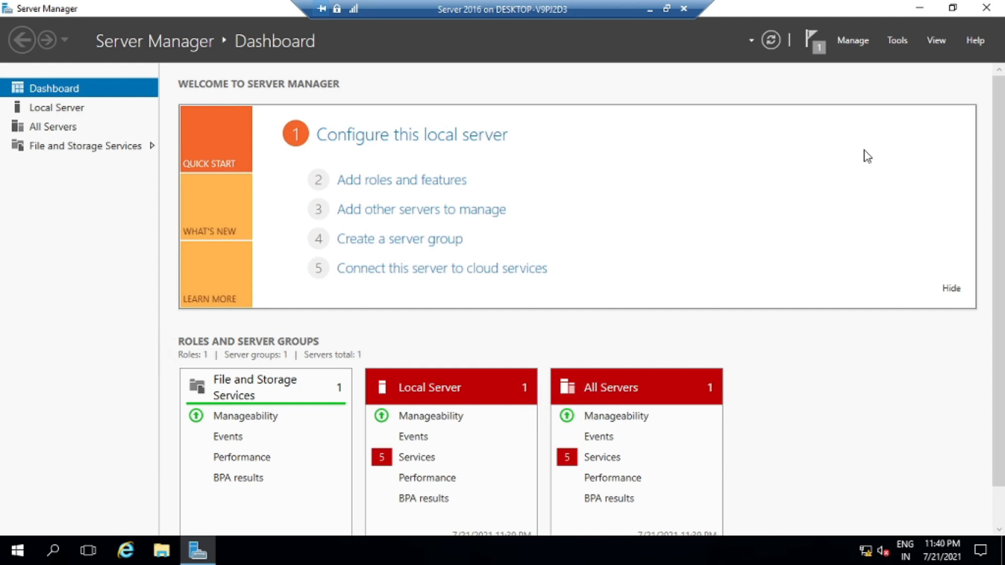
Open the Network Connections window by running ncpa.cpl, dismissing the Narrator prompt
key(super+r)
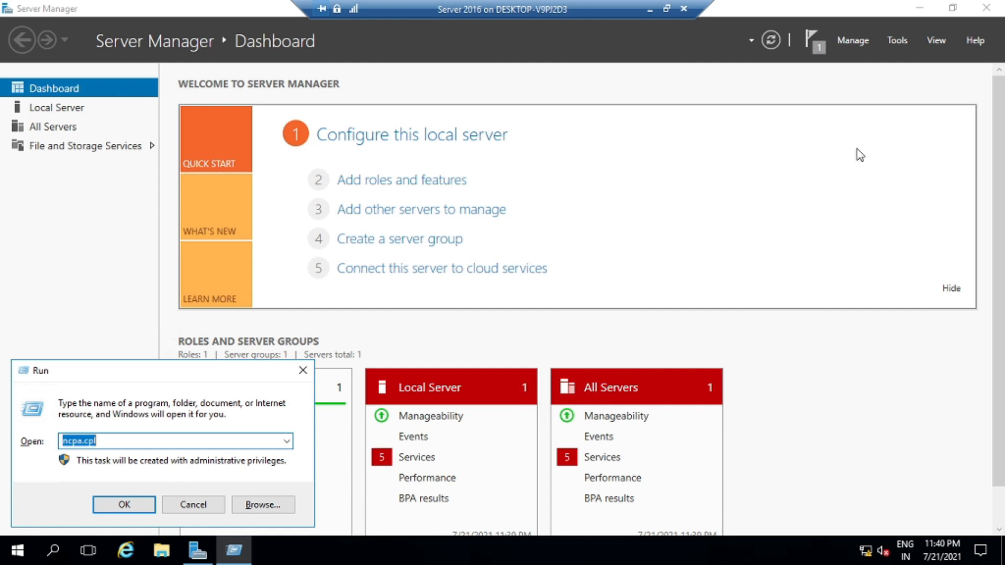
key(super+Return)
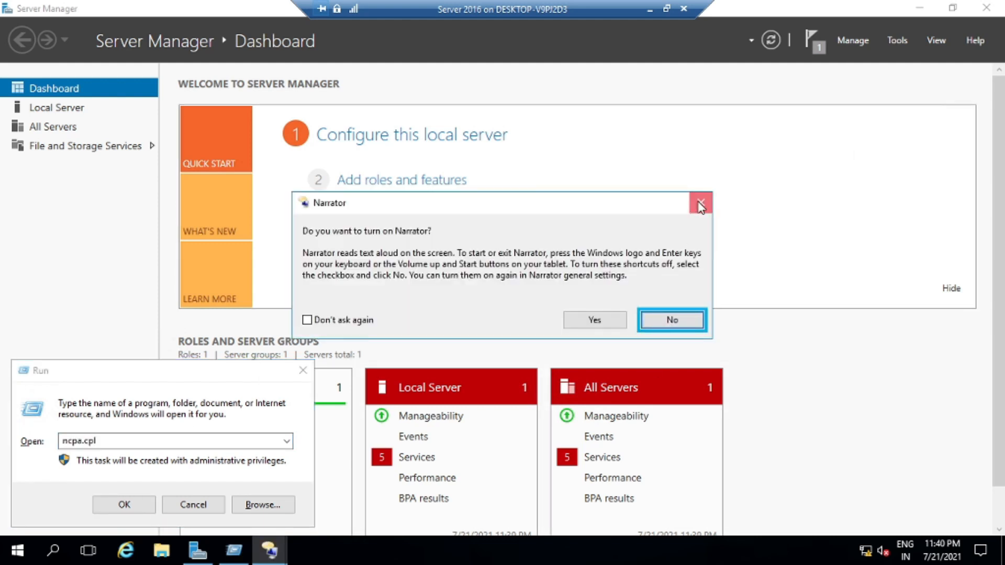
click(700, 204)
click(126, 504)
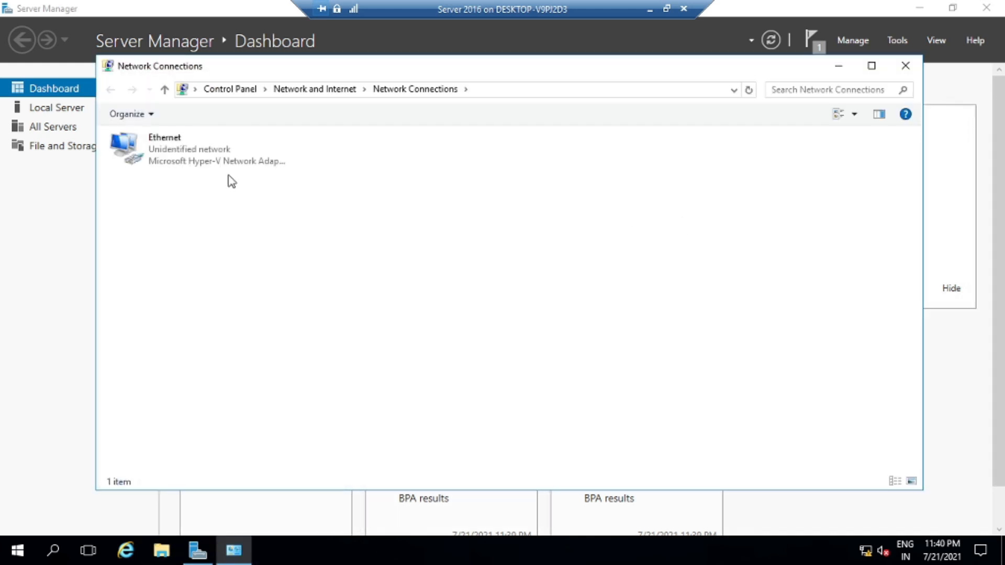
Check the Ethernet adapter's static IPv4 address and subnet mask, then close its properties and Network Connections
right_click(152, 150)
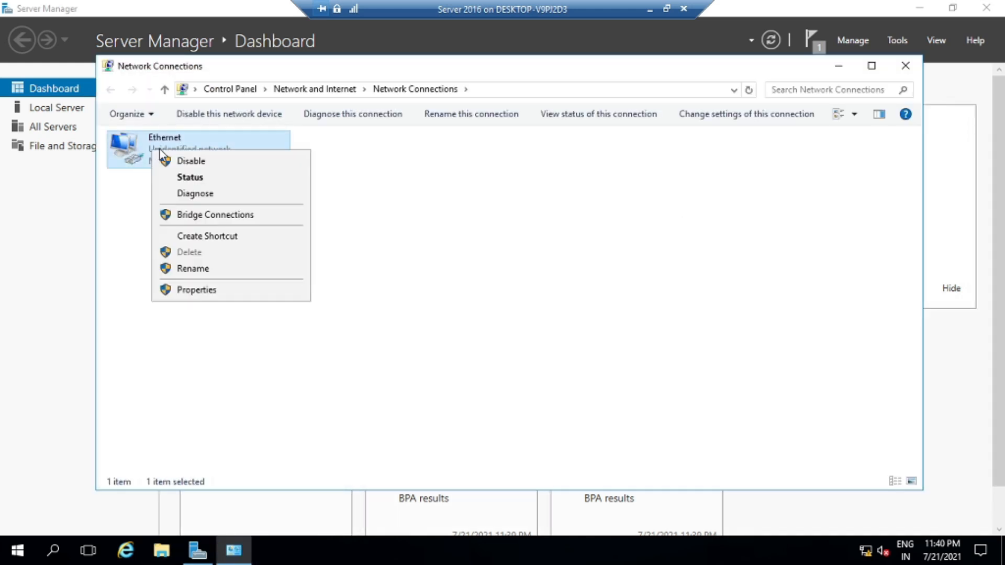
click(196, 291)
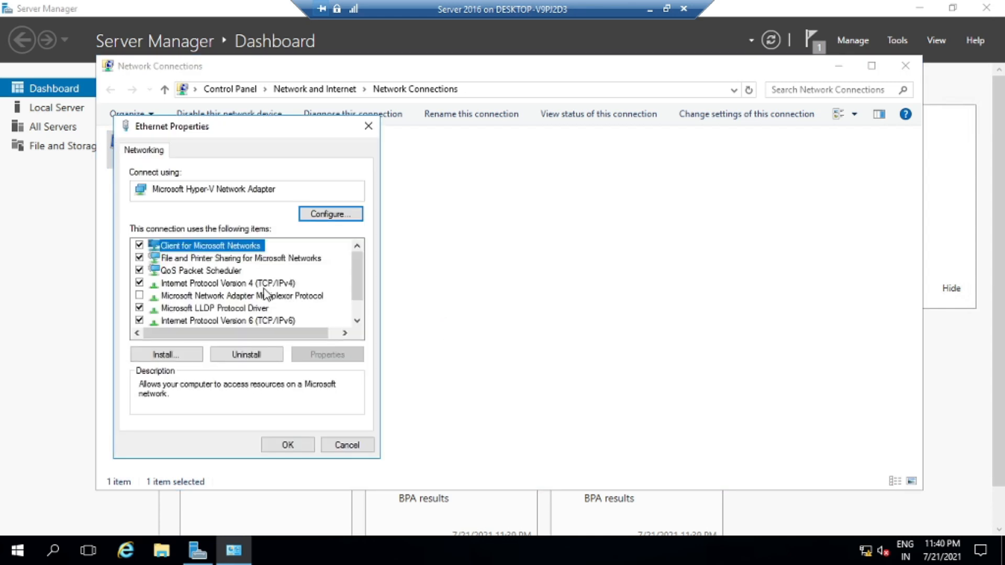
click(260, 285)
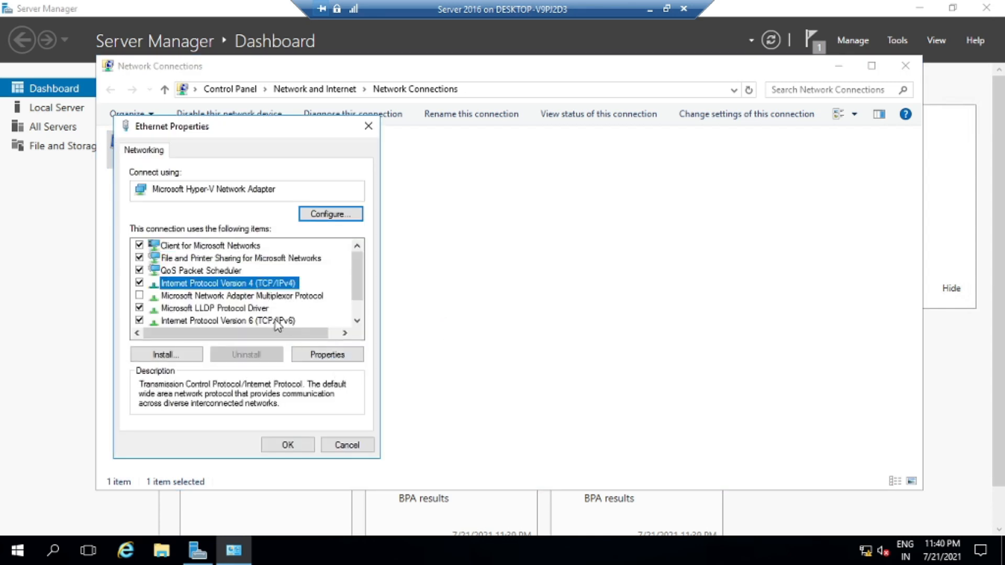
click(329, 355)
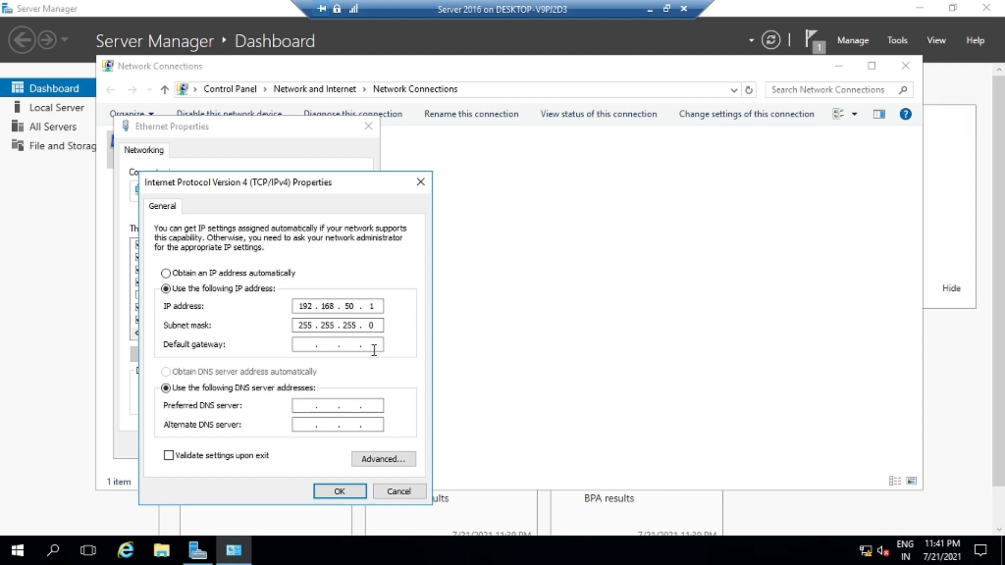
click(339, 491)
click(338, 444)
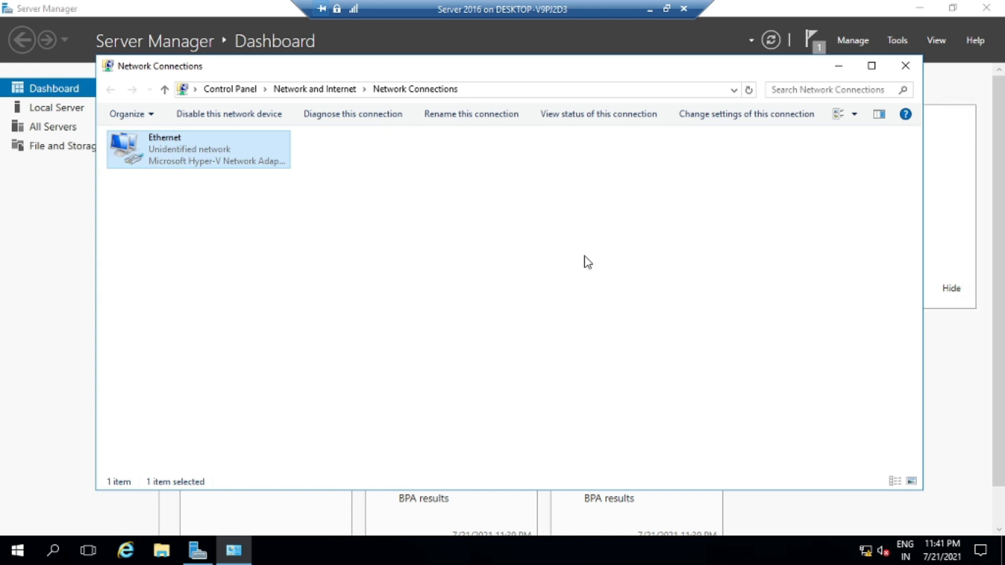
click(908, 75)
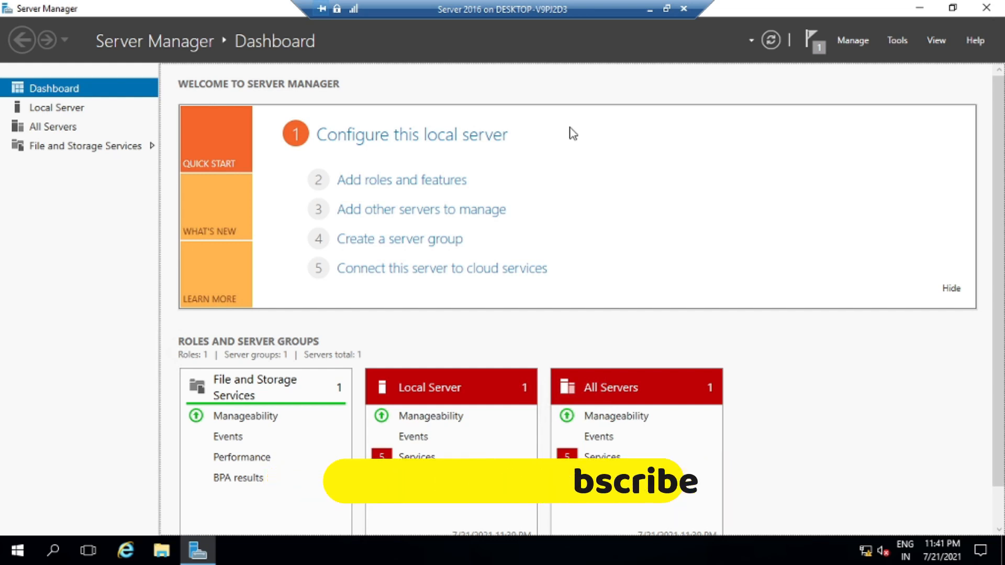
click(455, 182)
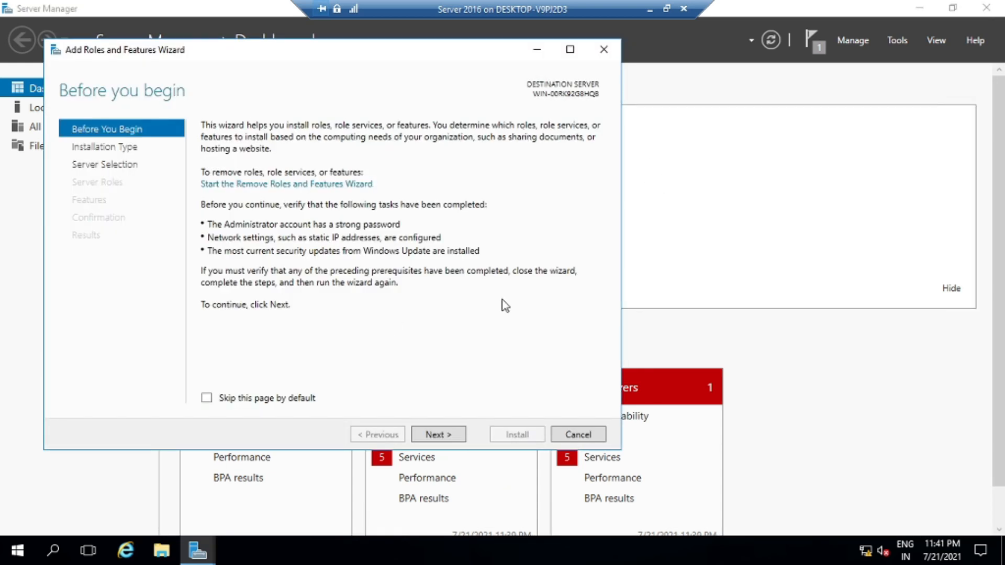
click(454, 433)
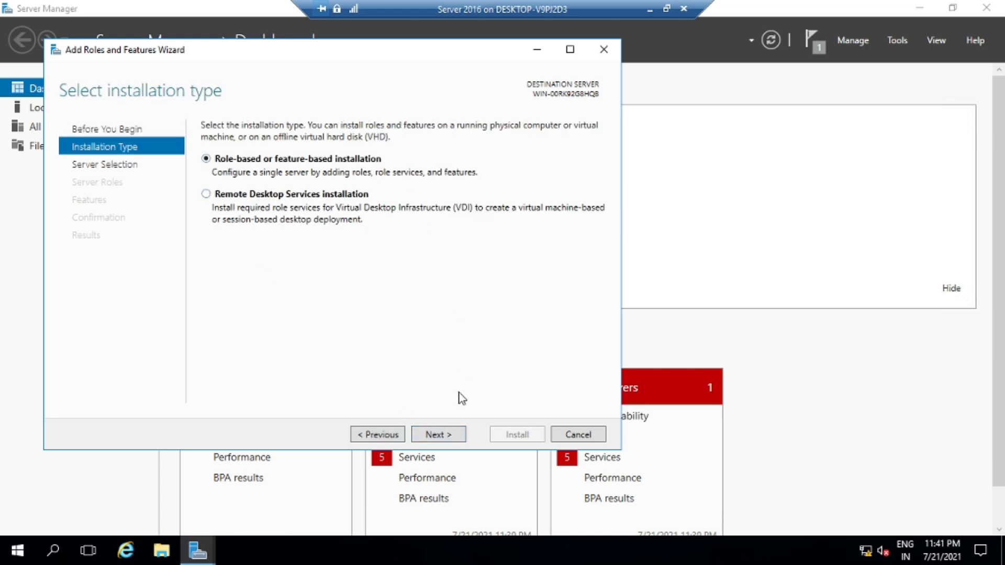
click(454, 435)
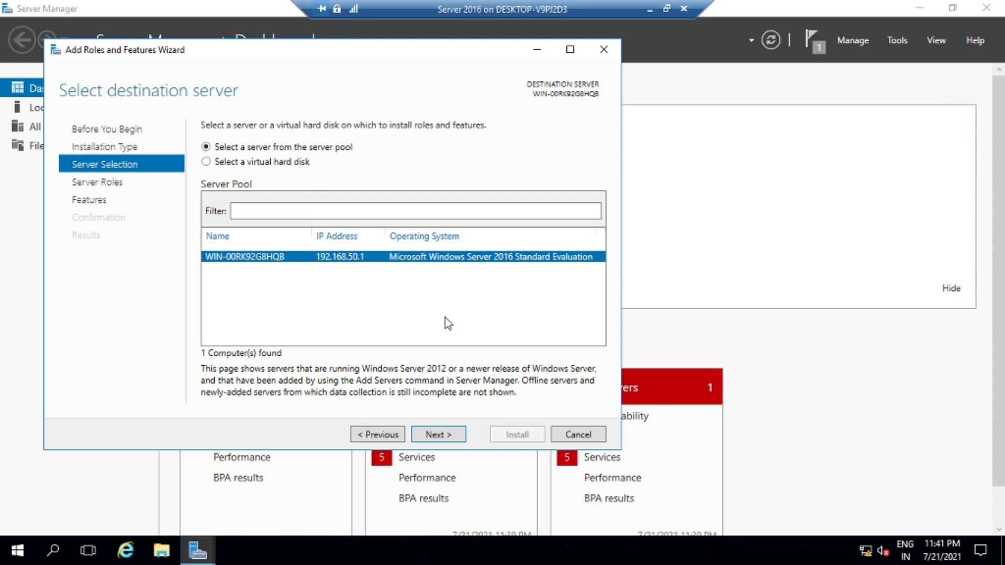
click(588, 437)
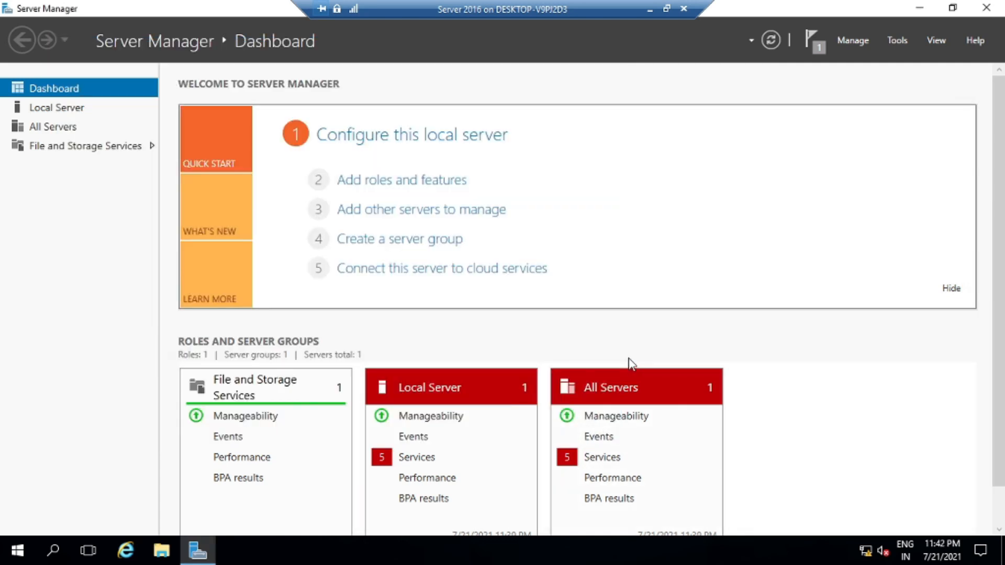
Refresh the dashboard and begin adding roles with a role-based or feature-based installation on the local server from the server pool
click(771, 41)
click(460, 182)
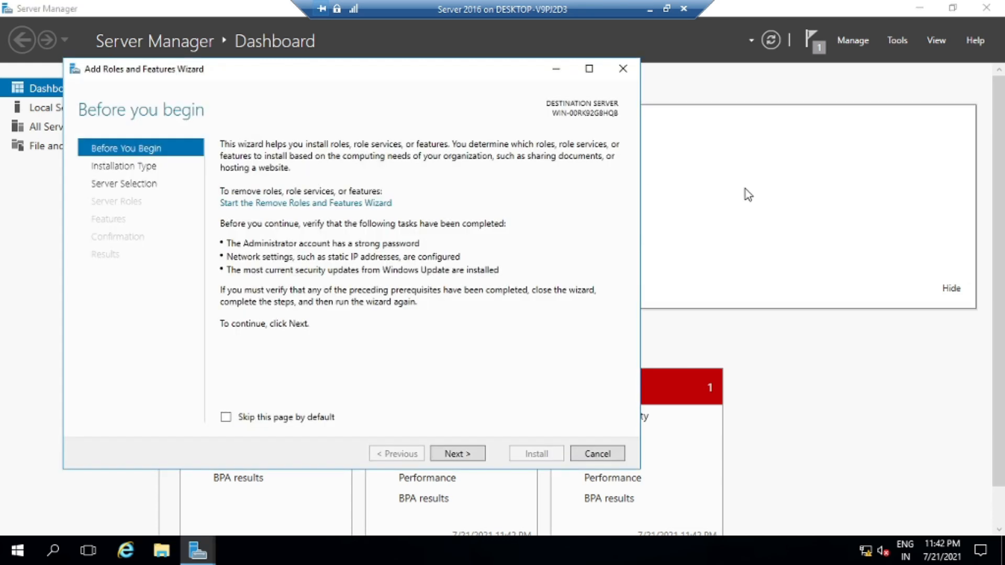
click(458, 454)
click(468, 455)
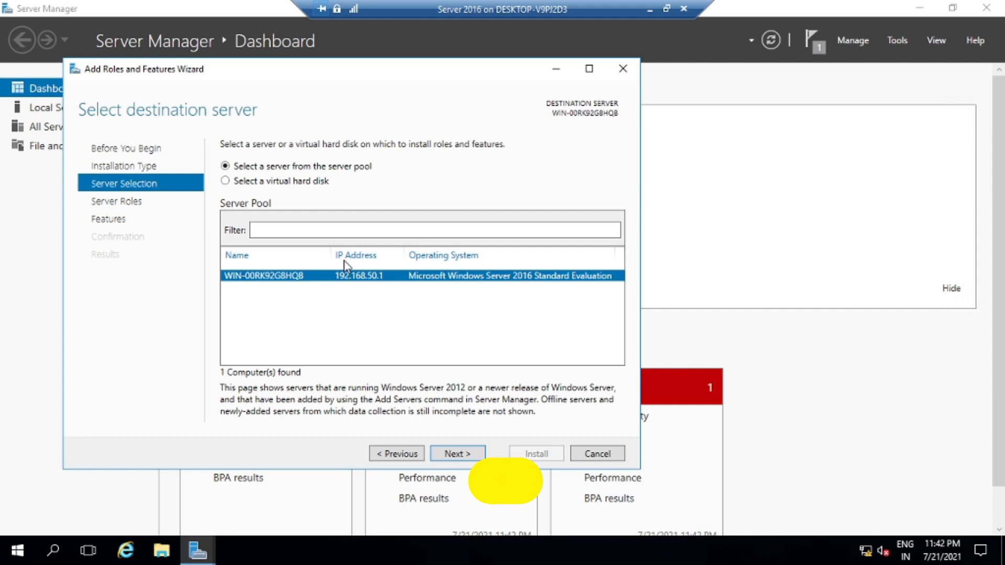
click(460, 454)
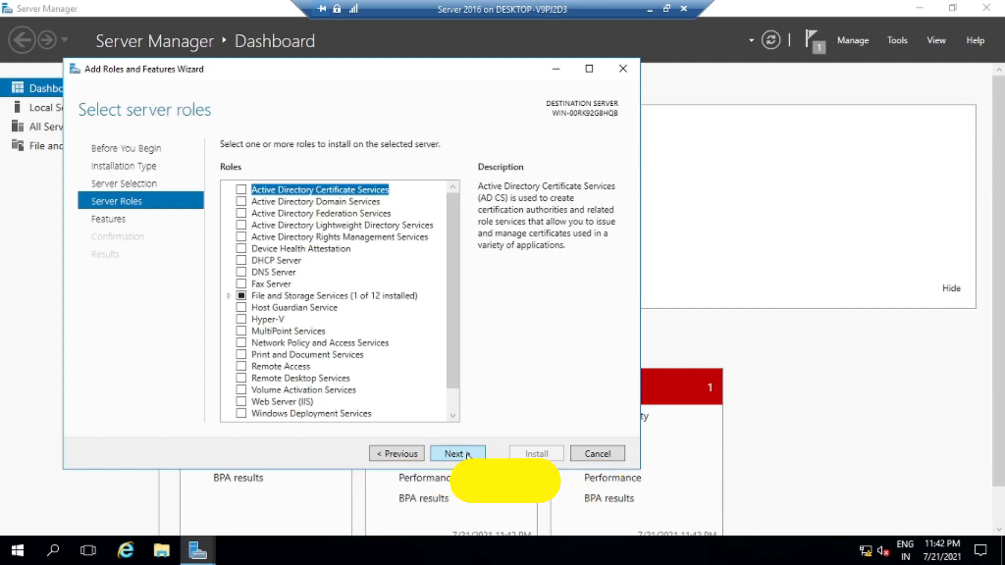
Select the DHCP Server role and add its required DHCP Server Tools, including management tools
drag(451, 251, 463, 210)
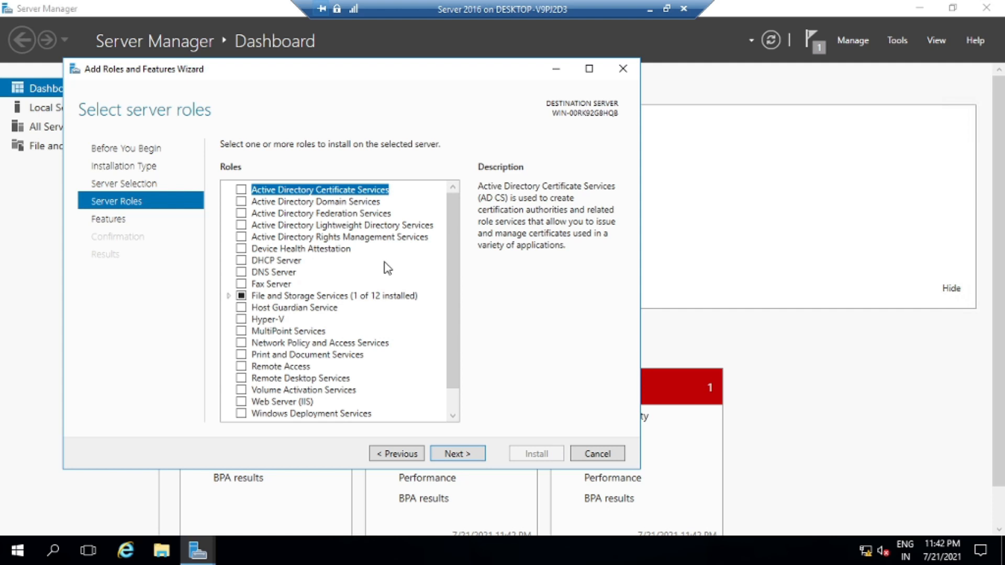
click(241, 261)
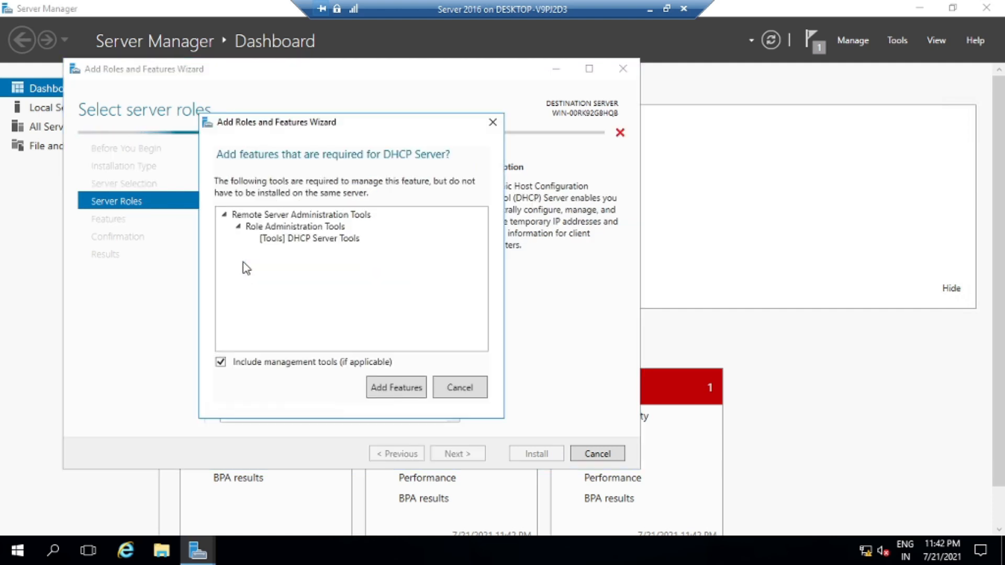
click(396, 394)
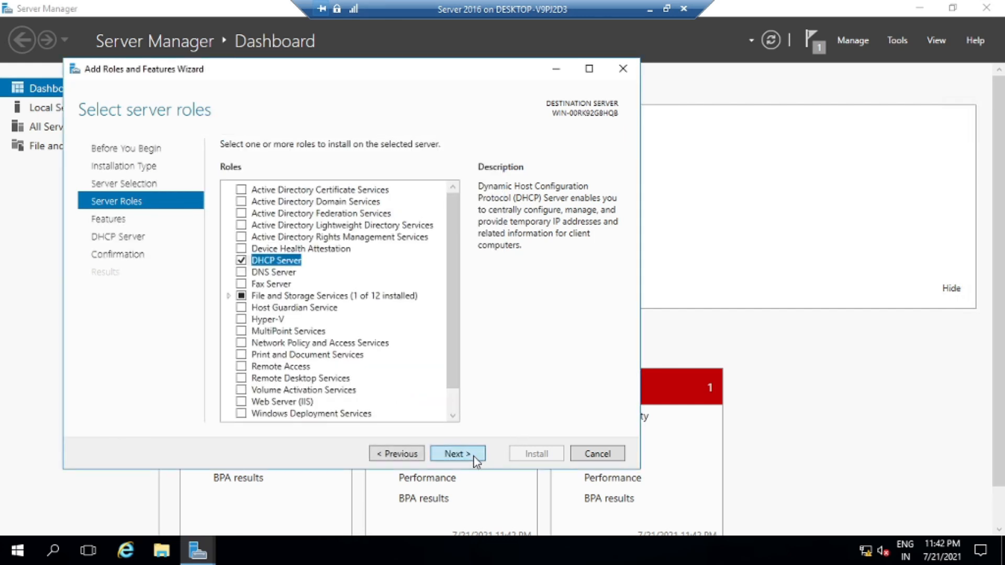
Install the DHCP Server role without extra features, allowing automatic restart of the destination server, and close the wizard
click(474, 455)
click(474, 456)
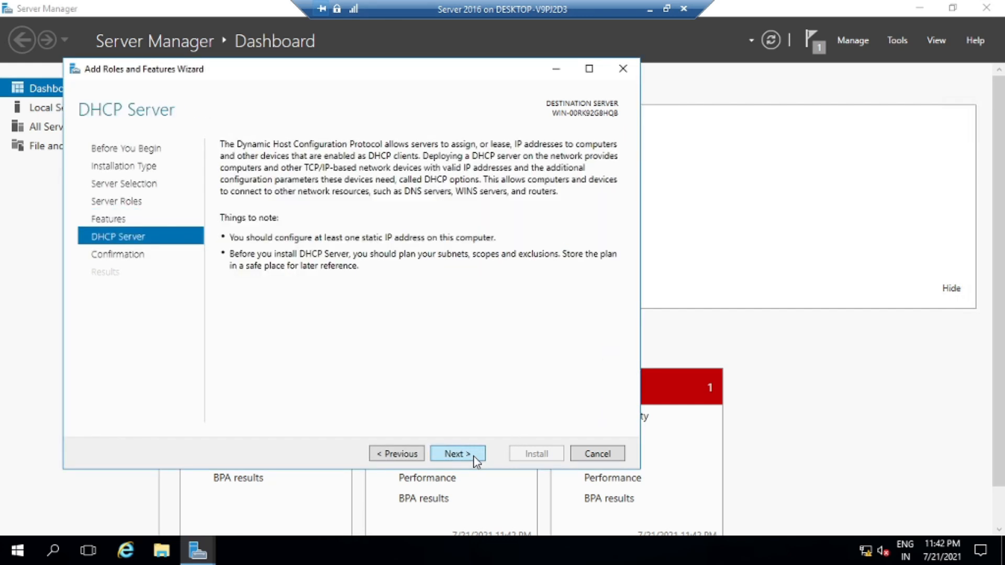
click(474, 454)
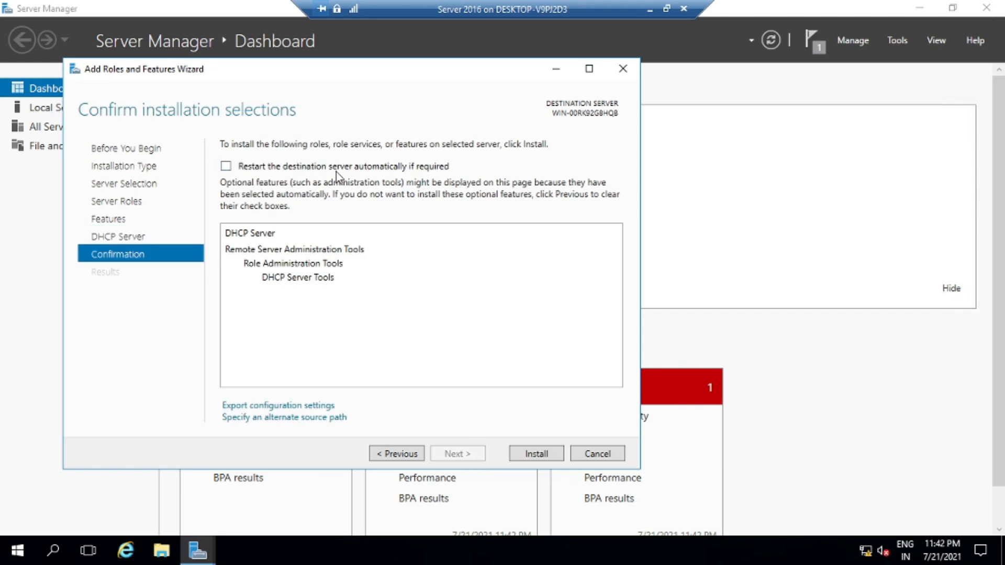
click(225, 167)
click(549, 327)
click(541, 454)
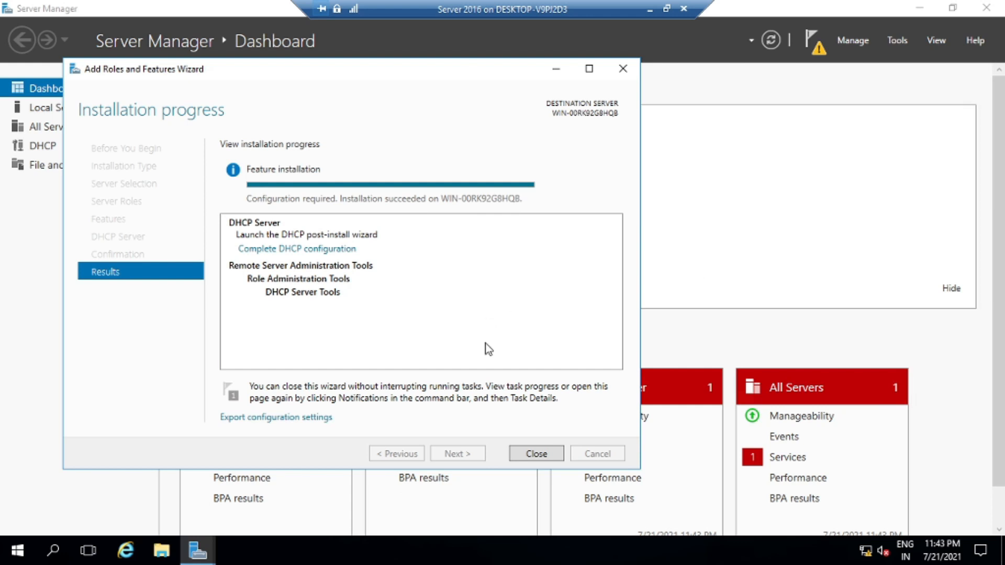
click(537, 454)
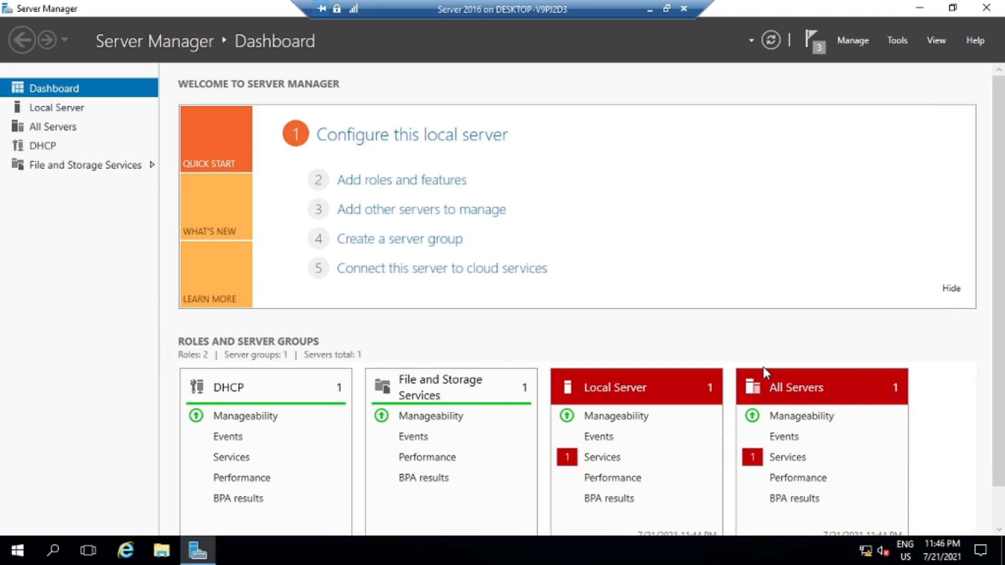
Open the DHCP console maximized, widen its tree pane, and expand the server node down to IPv4
click(899, 42)
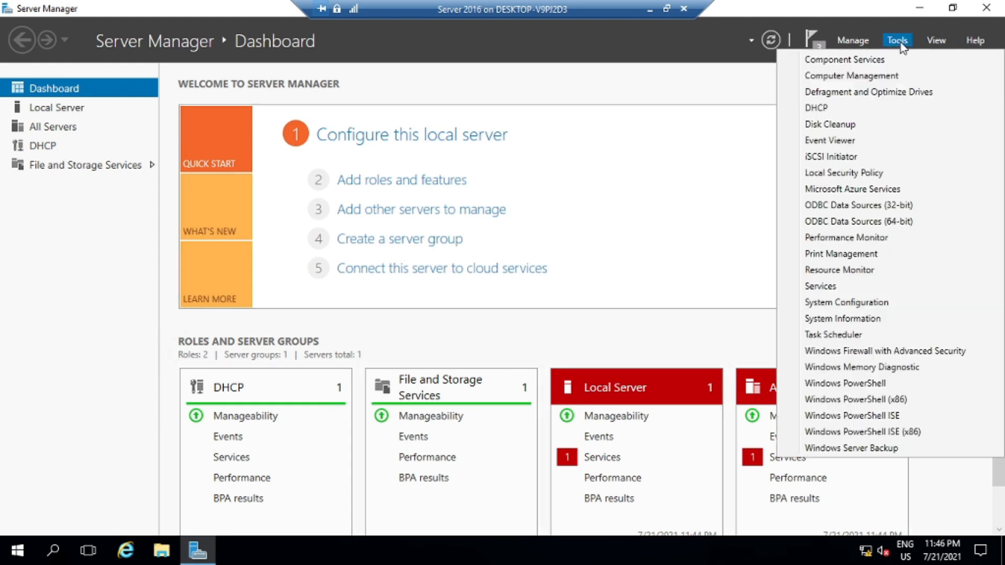
click(827, 111)
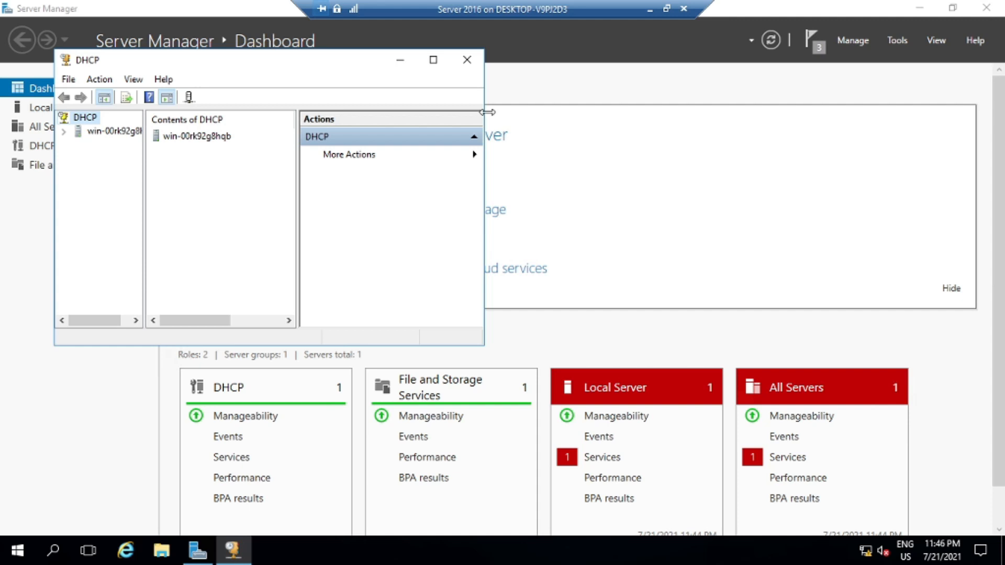
click(434, 61)
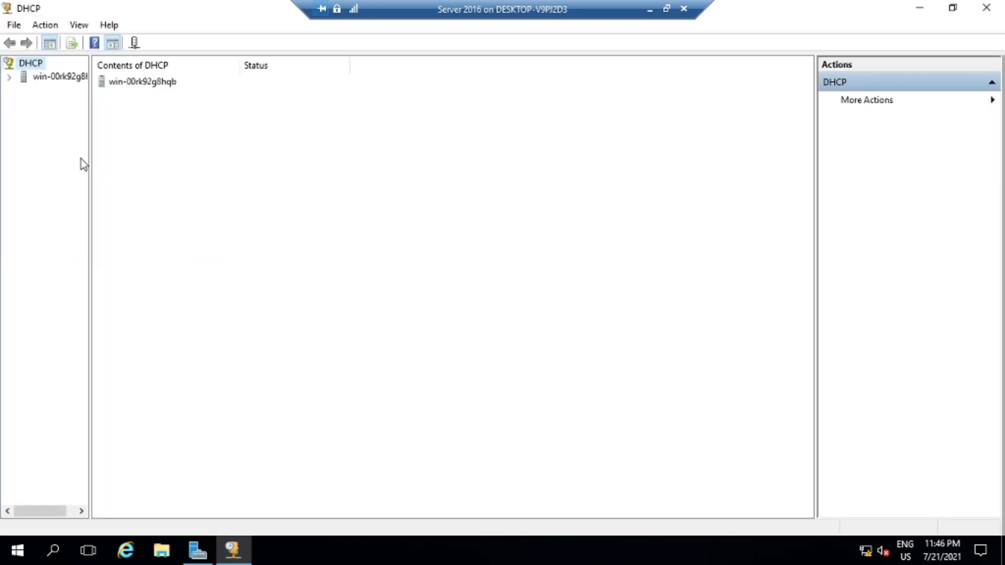
drag(90, 157, 180, 156)
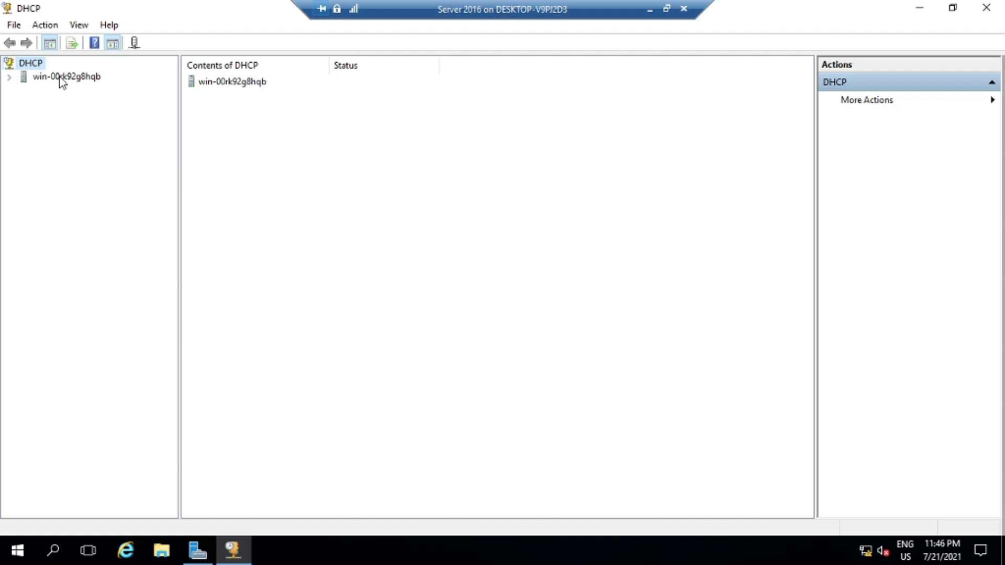
click(9, 77)
click(30, 90)
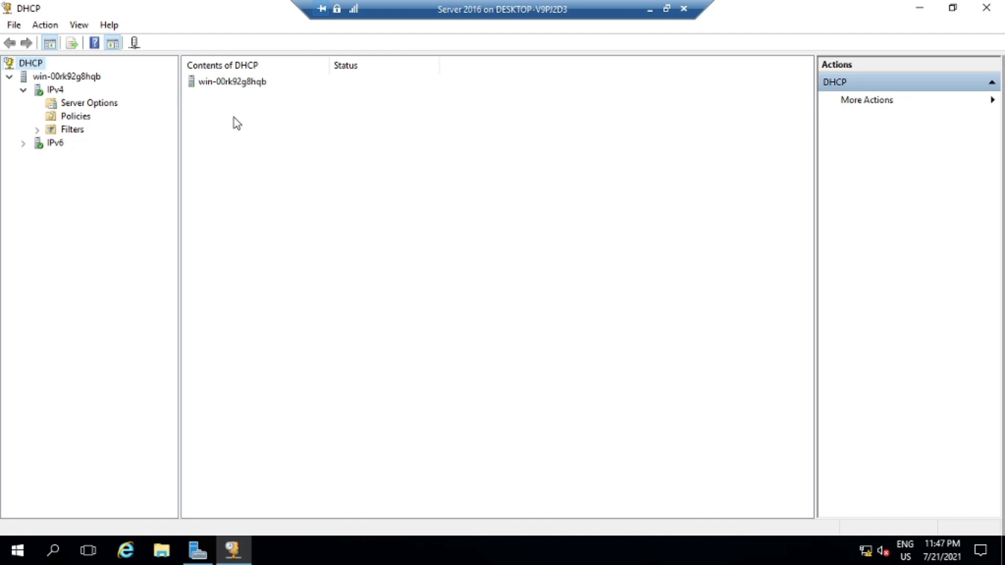
Start a new scope under IPv4 and proceed past the wizard's welcome page
click(47, 90)
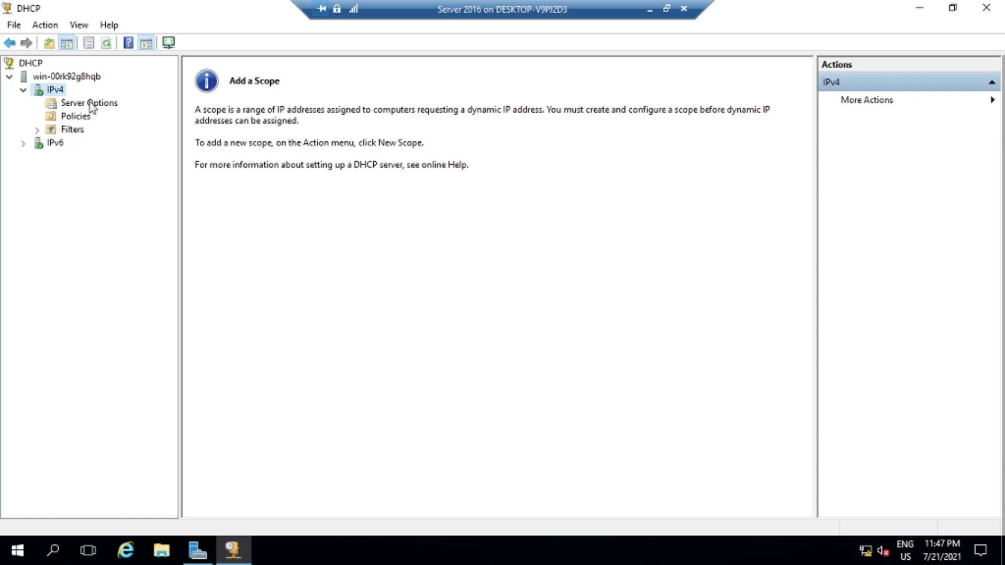
right_click(50, 93)
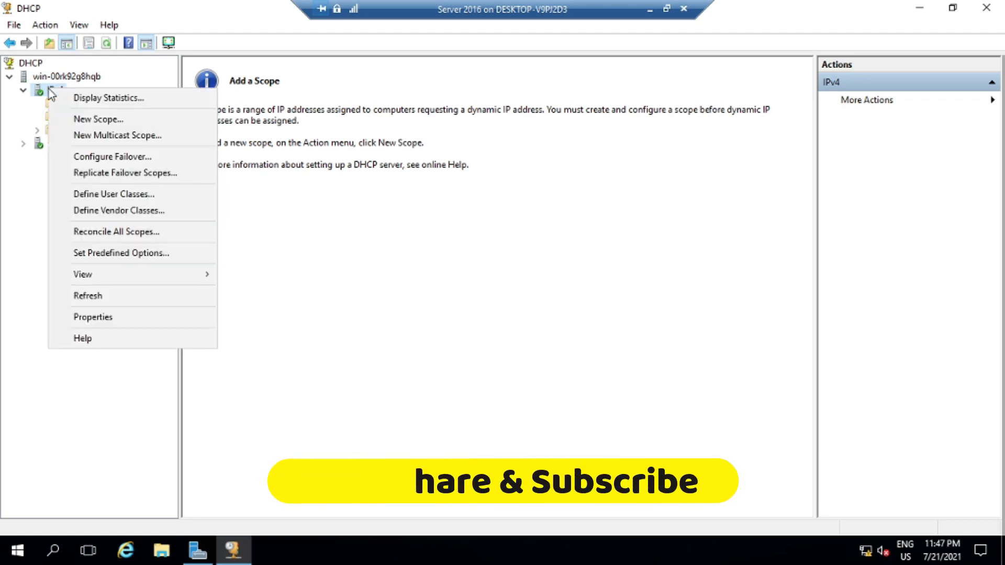
click(140, 121)
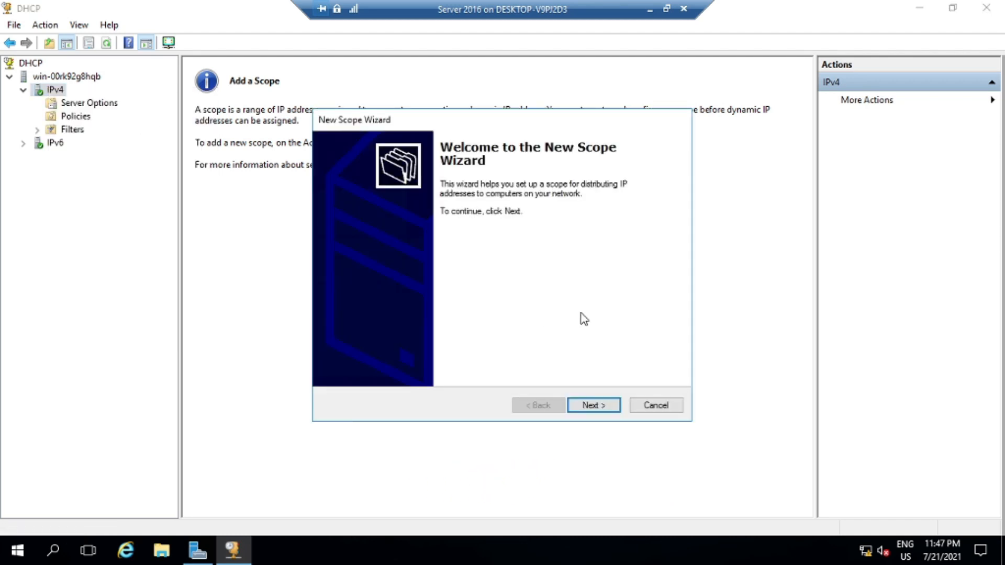
click(593, 405)
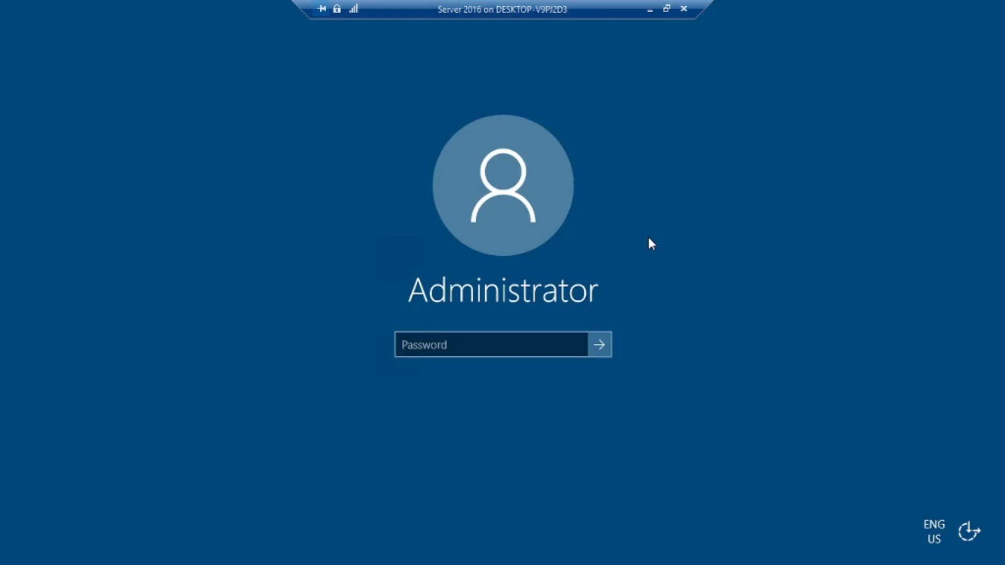
Sign back in to the locked server by entering the Administrator account's password, retrying if it is rejected
text(*)
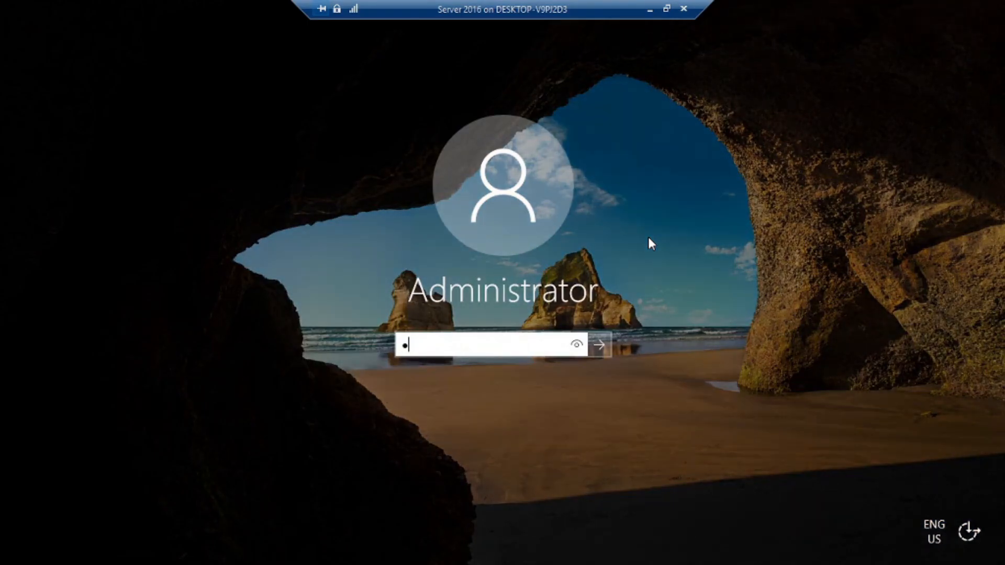
key(BackSpace)
text(*********)
key(Return)
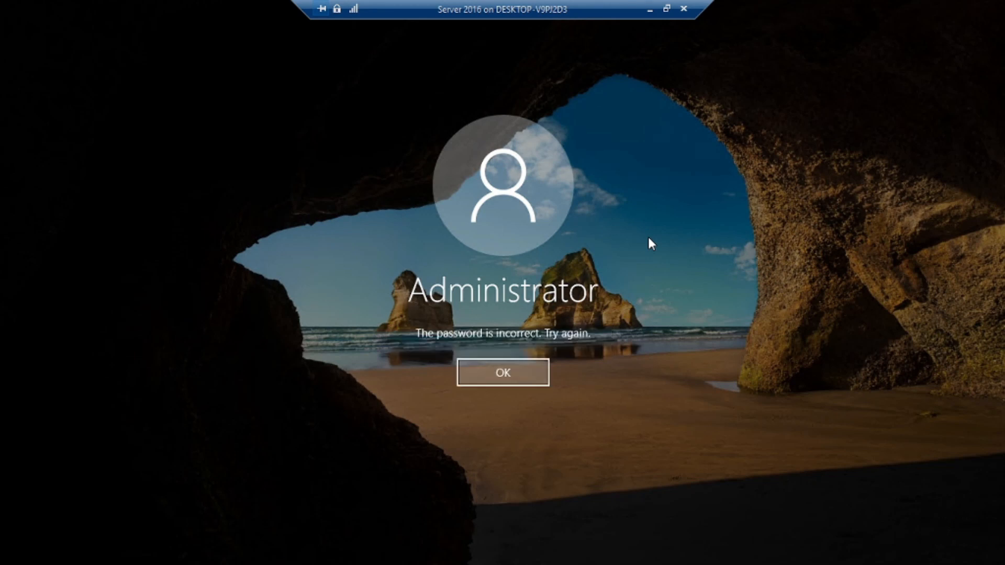
key(Return)
text(**********)
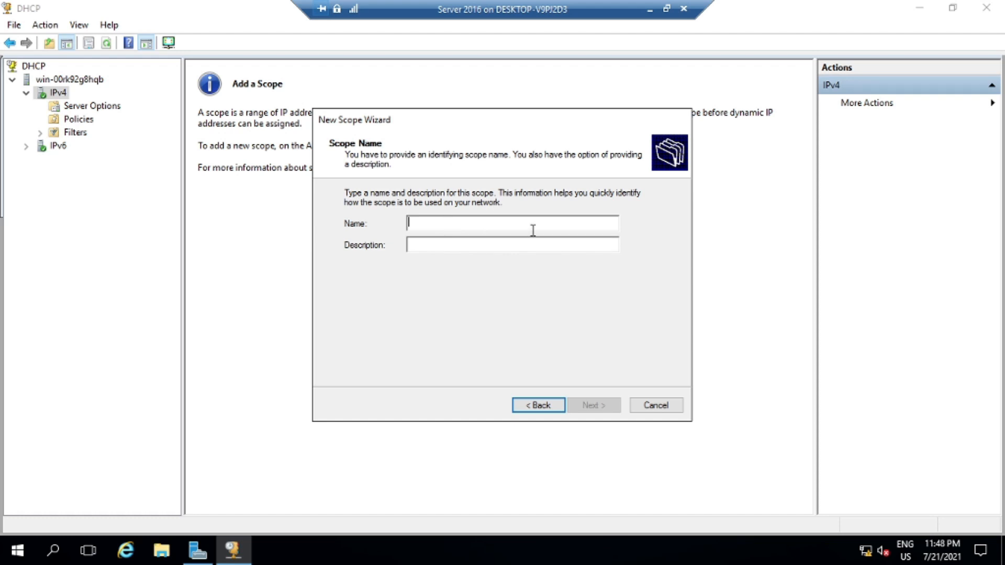
Name the new scope Vlan10, leave its description empty, and proceed to the address range
text(M)
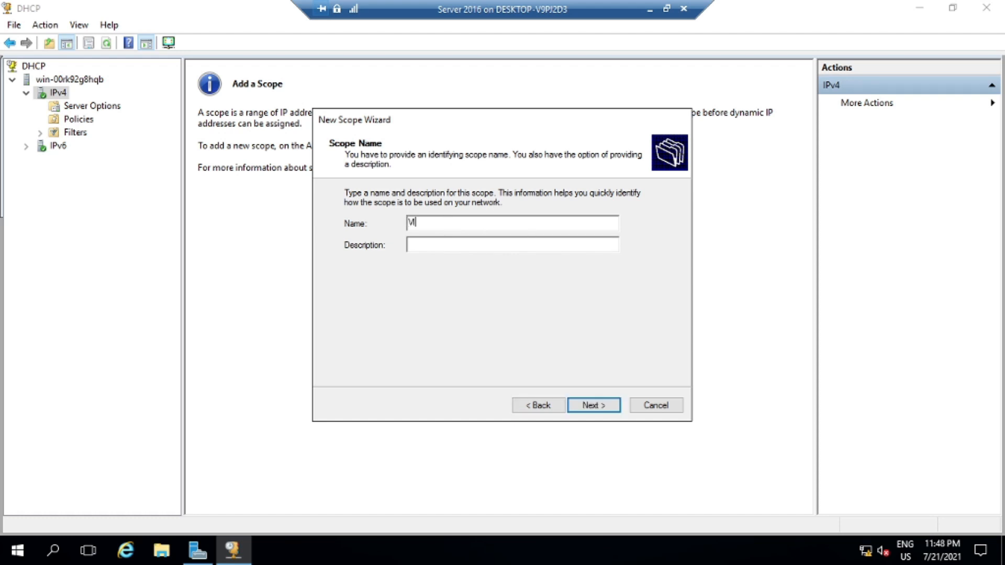
text(an10)
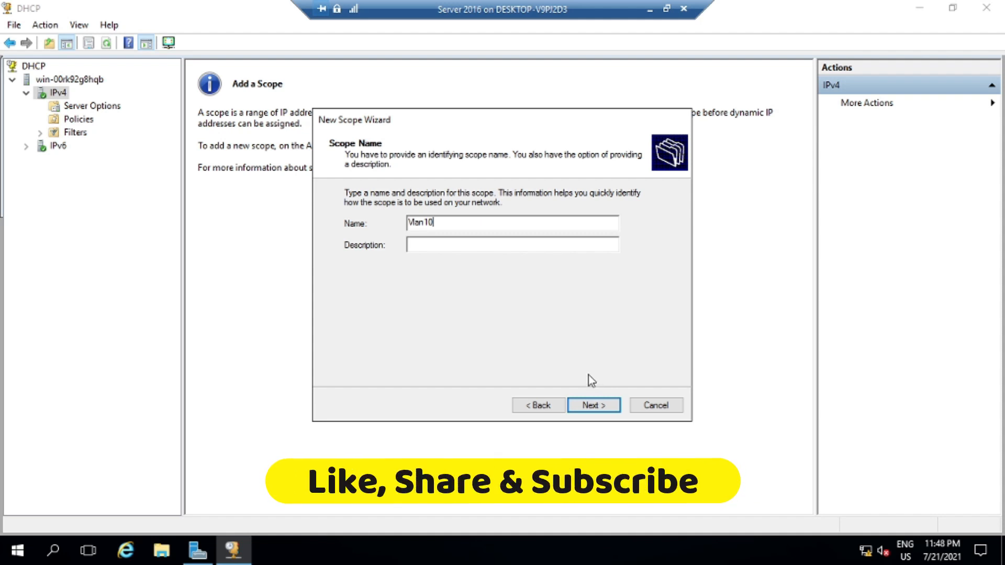
click(610, 405)
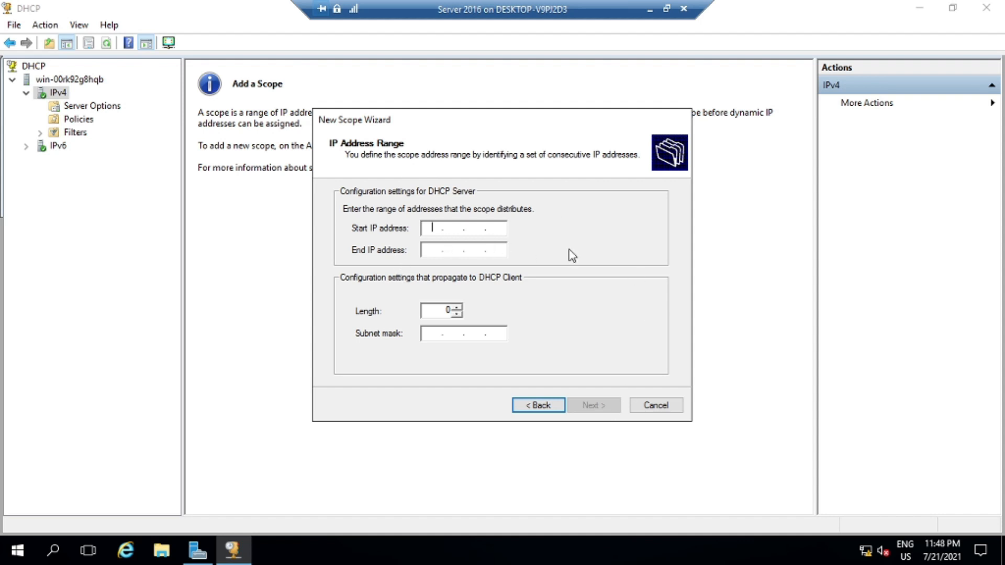
Set the scope's address range from 192.168.10.10 to 192.168.10.100, keep the 255.255.255.0 subnet mask, and continue
text(192 . 168 . 10 . 10)
click(436, 250)
text(192 . 168 . 10 . )
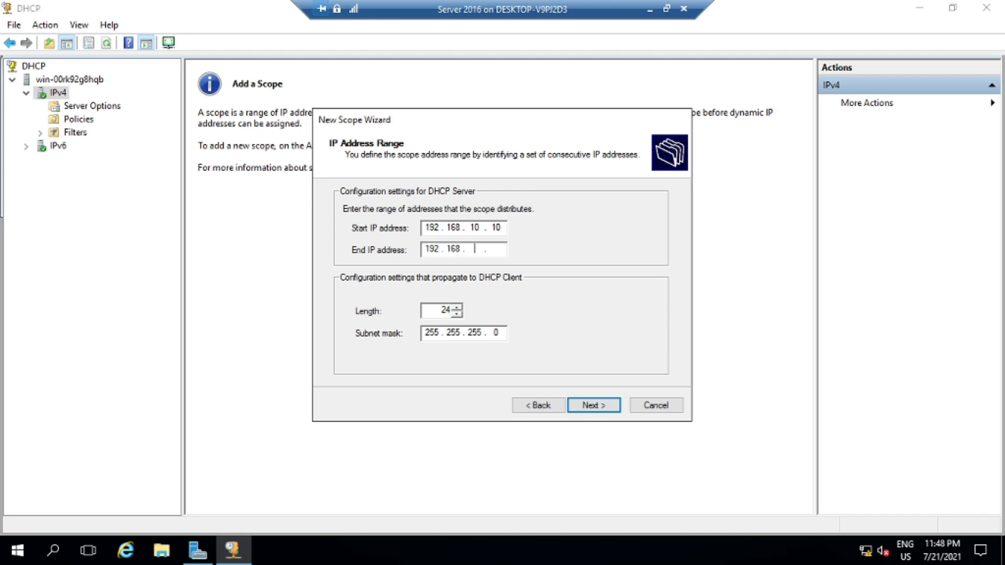
text(100)
click(425, 334)
drag(509, 333, 514, 333)
click(599, 407)
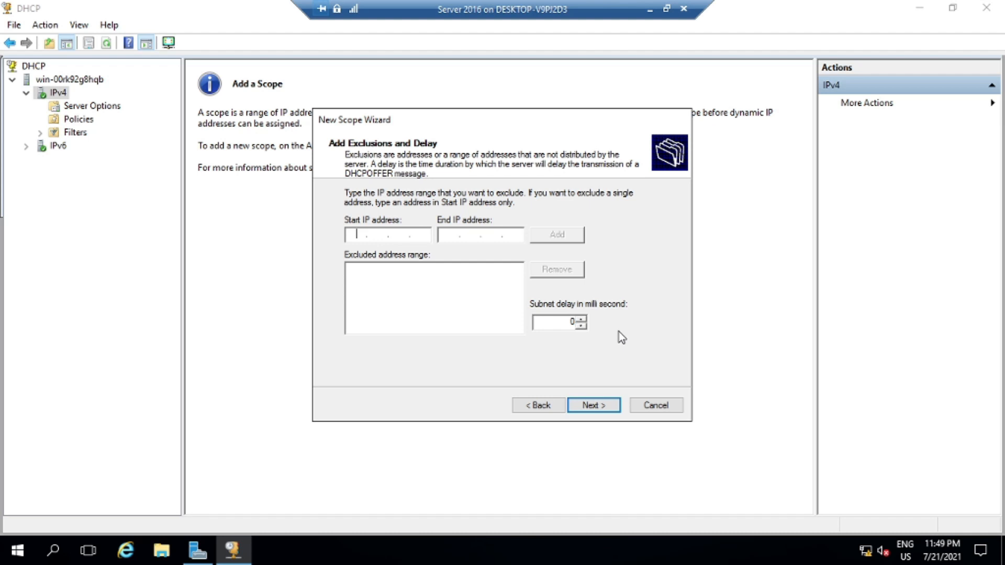
Exclude the address range 192.168.10.10 to 192.168.10.20 from the scope and continue to the lease duration
text(192.168.10.10)
key(Tab)
text(192.168.)
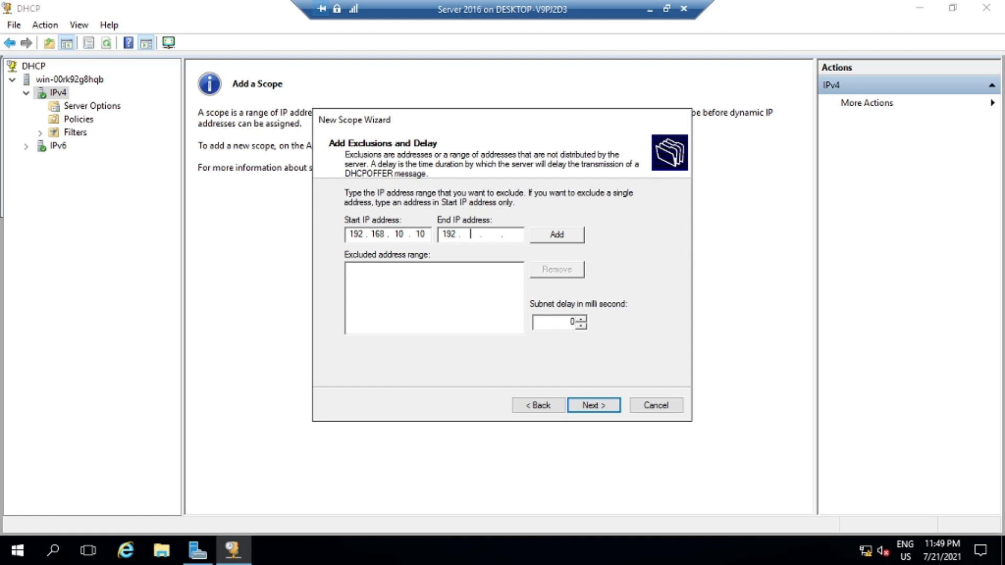
text(10.20)
click(571, 235)
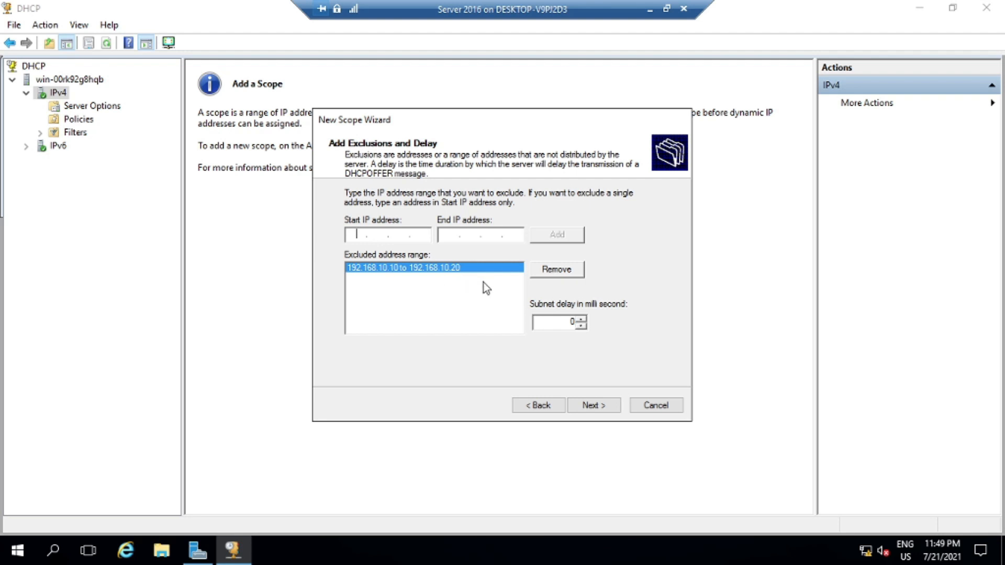
click(600, 408)
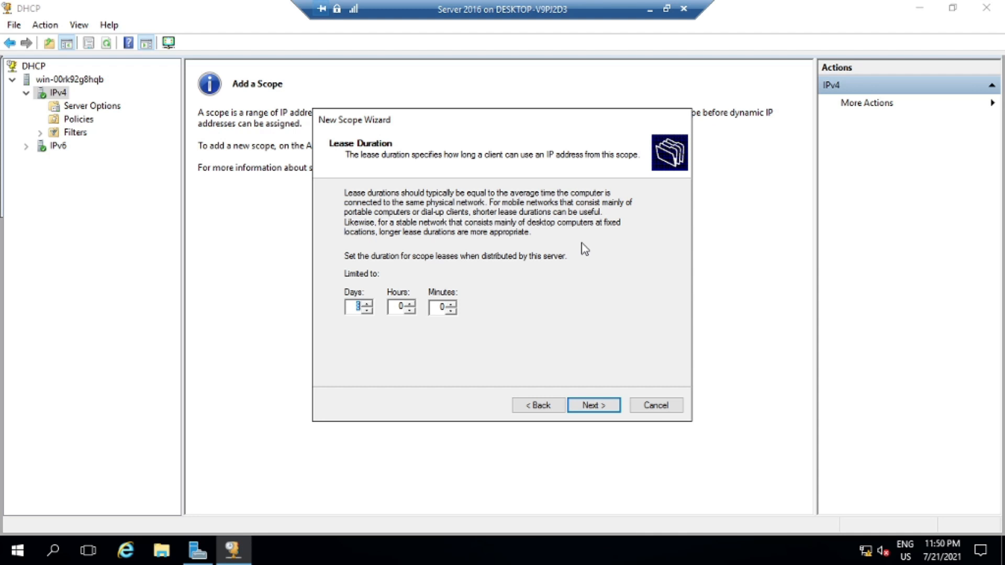
Set the lease duration to 2 days and choose to configure the DHCP options now
click(353, 305)
key(Delete)
text(2)
click(601, 408)
click(600, 406)
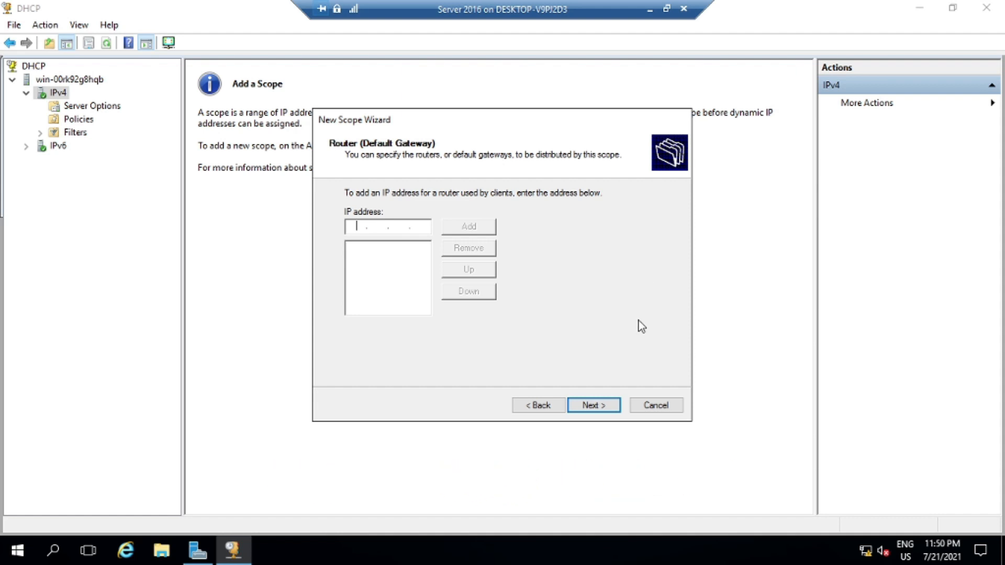
Add 192.168.10.1 as the scope's router (default gateway) and continue
click(356, 226)
text(192 . 168 . 10 . 1)
click(482, 226)
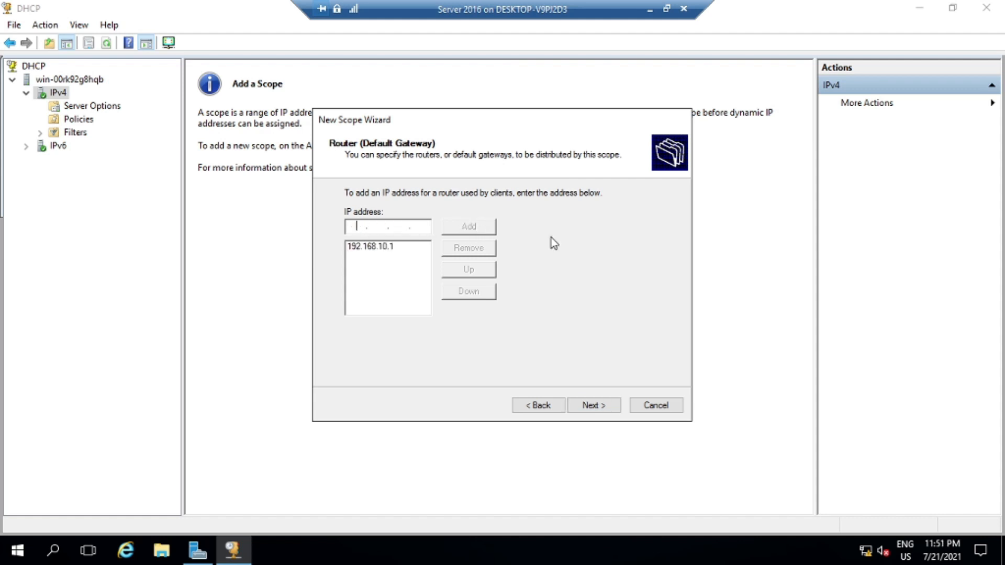
click(606, 413)
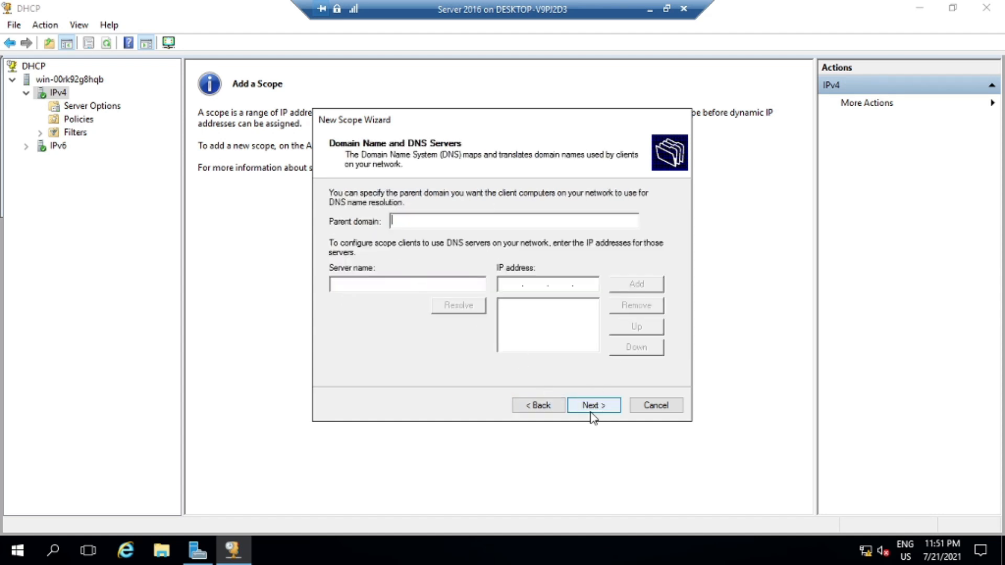
Finish the Vlan10 scope with no DNS or WINS servers, activating it now, and expand it in the tree
click(595, 409)
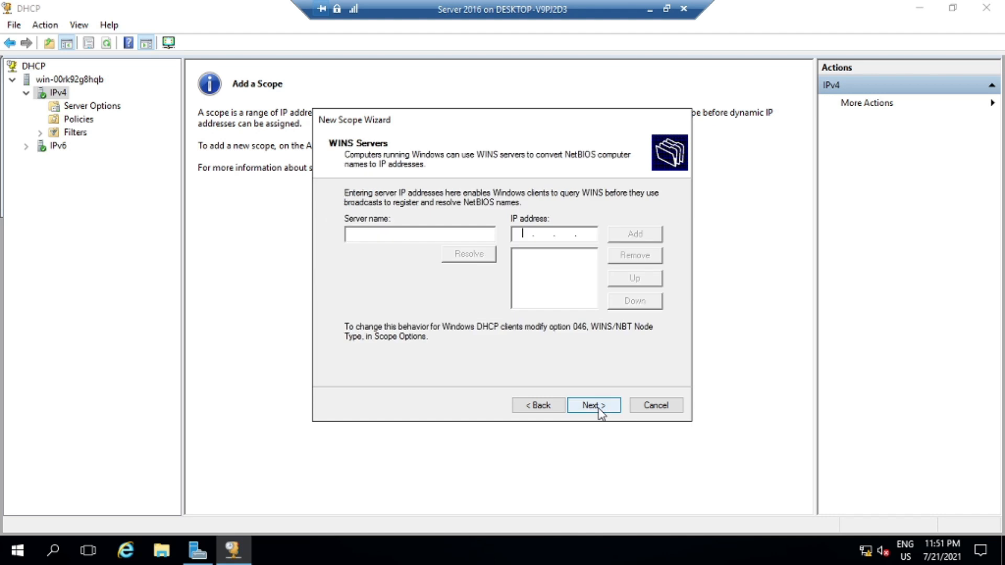
click(601, 413)
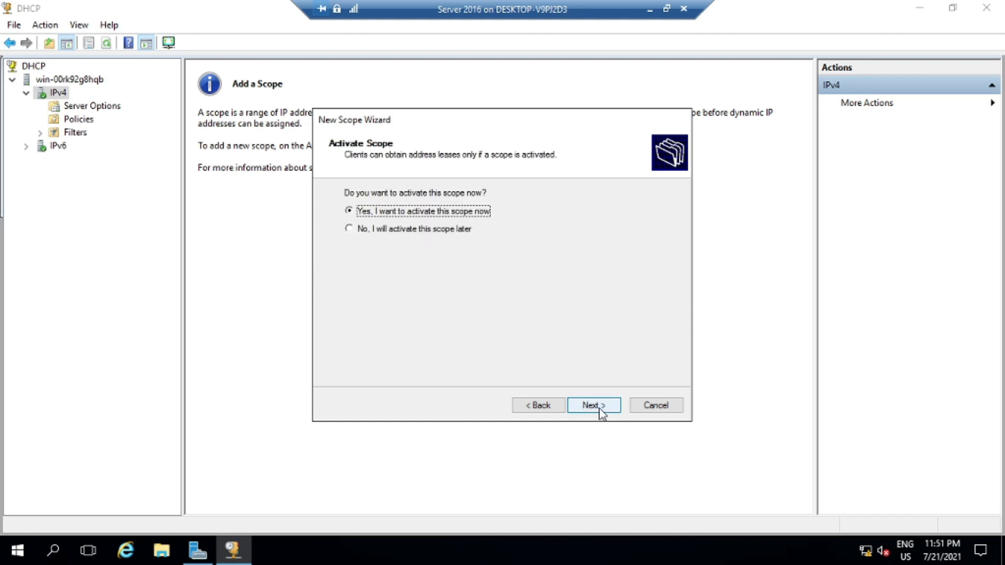
click(601, 412)
click(600, 410)
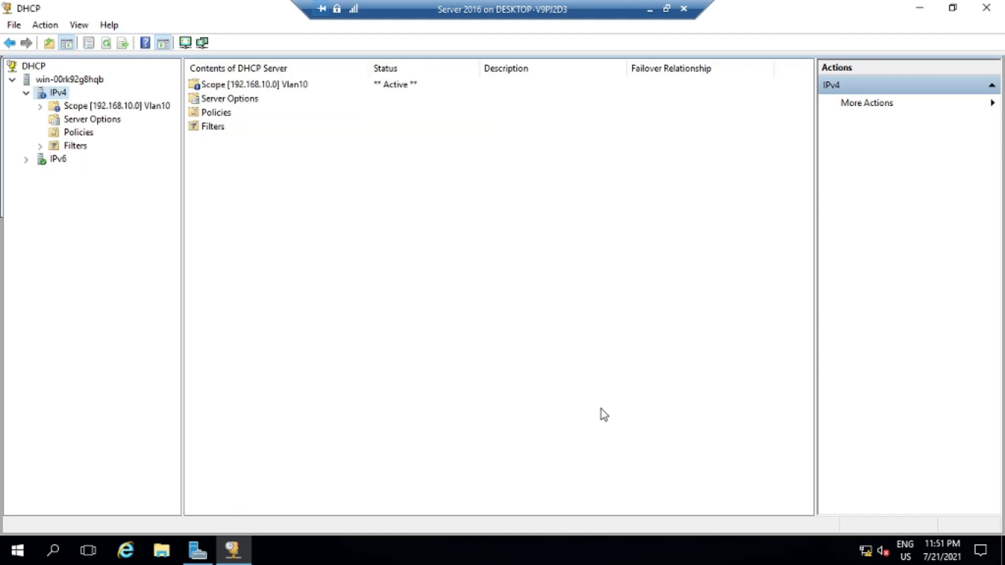
double_click(101, 106)
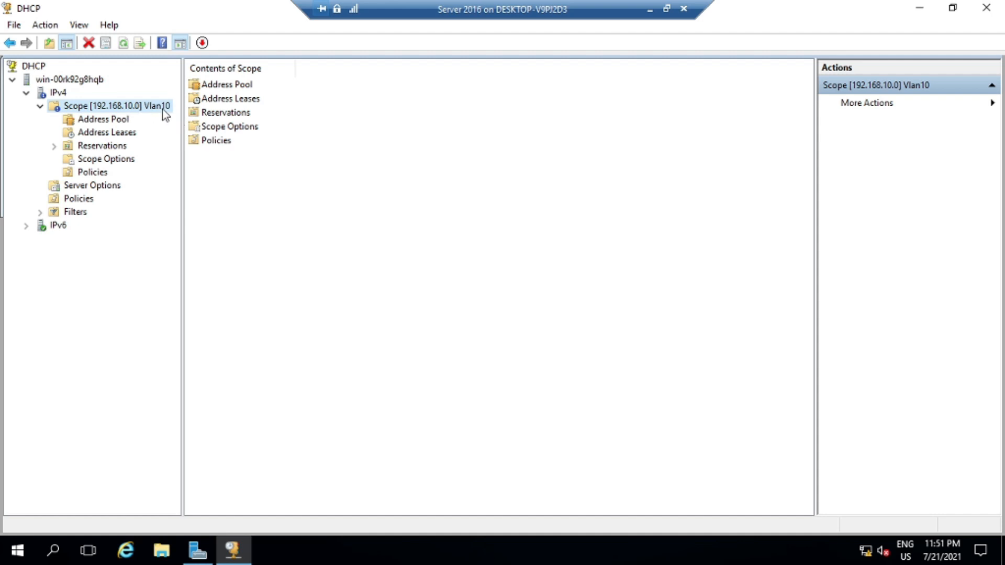
Start another new scope under IPv4, name it VLAN20, and proceed to the address range
right_click(43, 96)
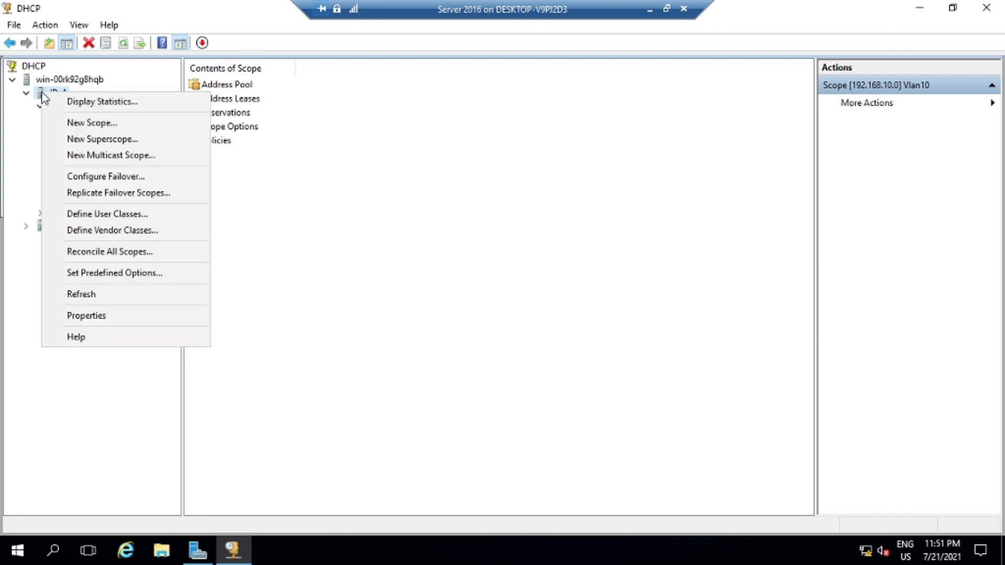
click(107, 123)
click(594, 405)
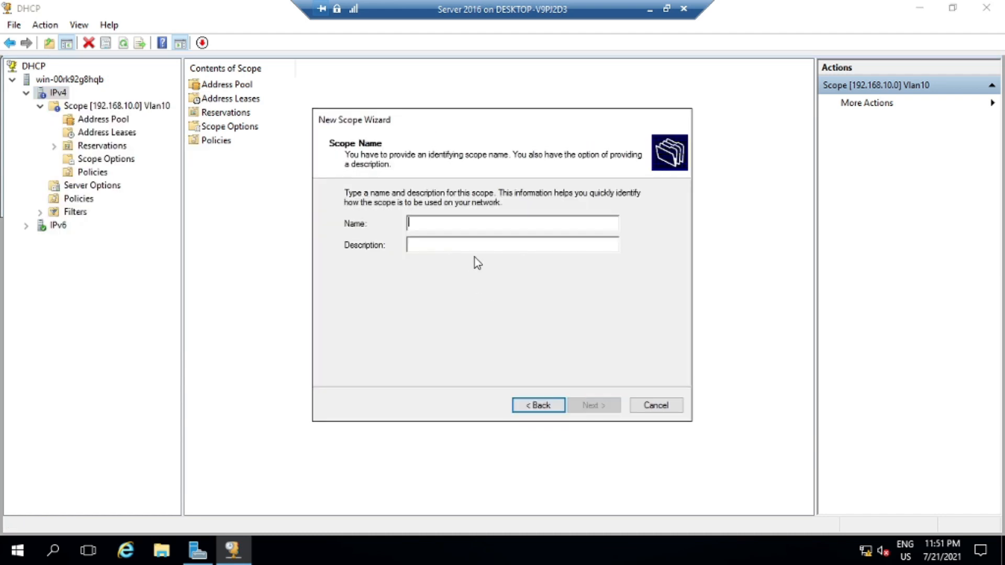
text(VLAN)
text(10)
click(603, 409)
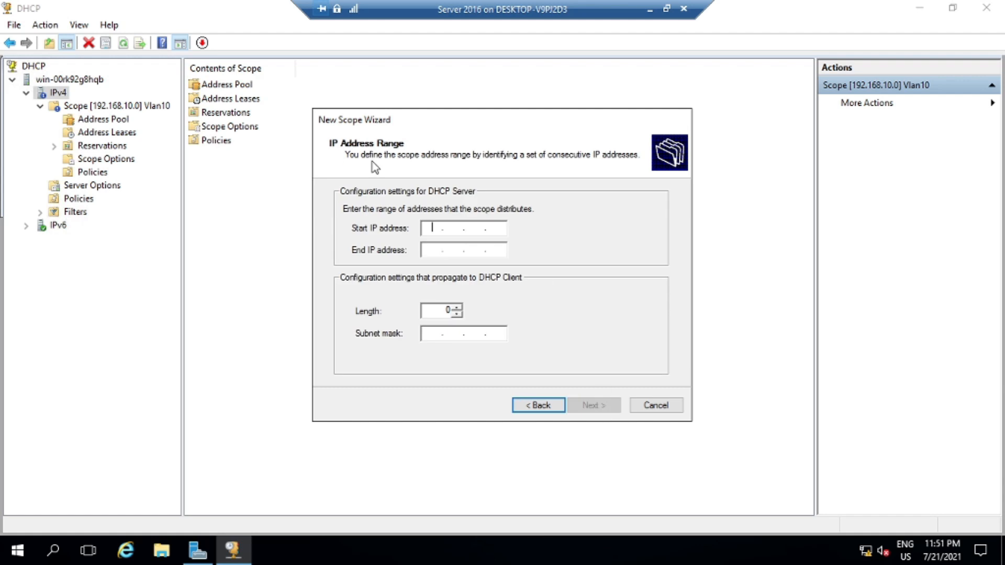
Set the VLAN20 scope's address range from 172.16.0.10 to 172.16.0.200, keep the suggested subnet mask, and continue
text(172.1)
text(6.)
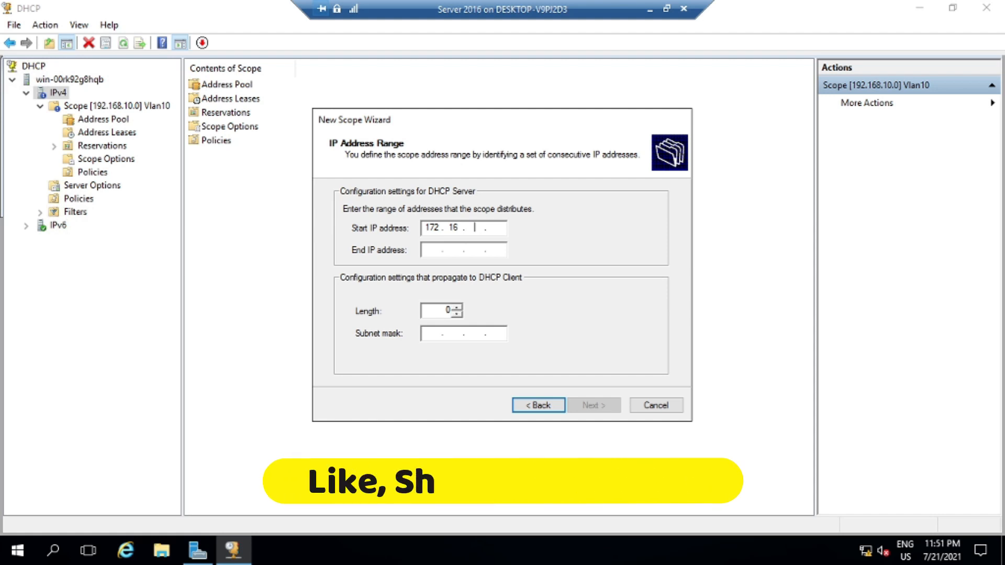
text(0.10)
key(Tab)
text(172.16.0.10)
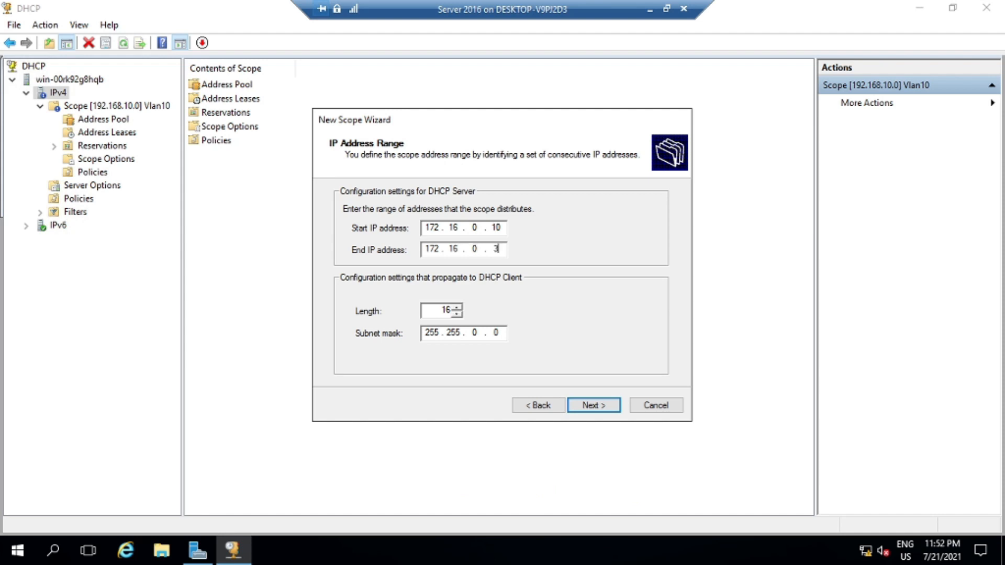
key(Return)
key(Return)
text(200)
click(605, 409)
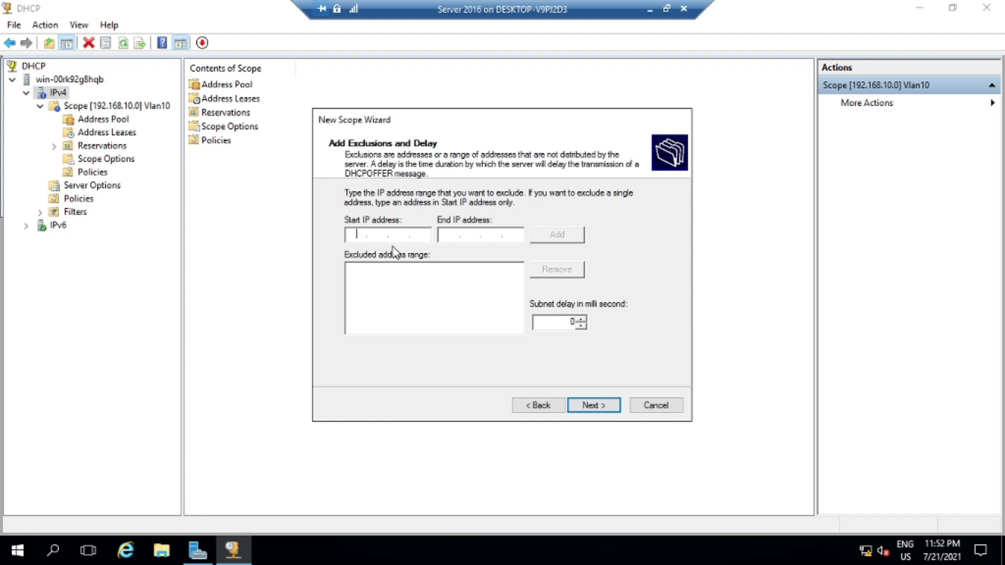
Continue the VLAN20 scope setup without exclusions or a router address, keeping the default lease duration
click(614, 407)
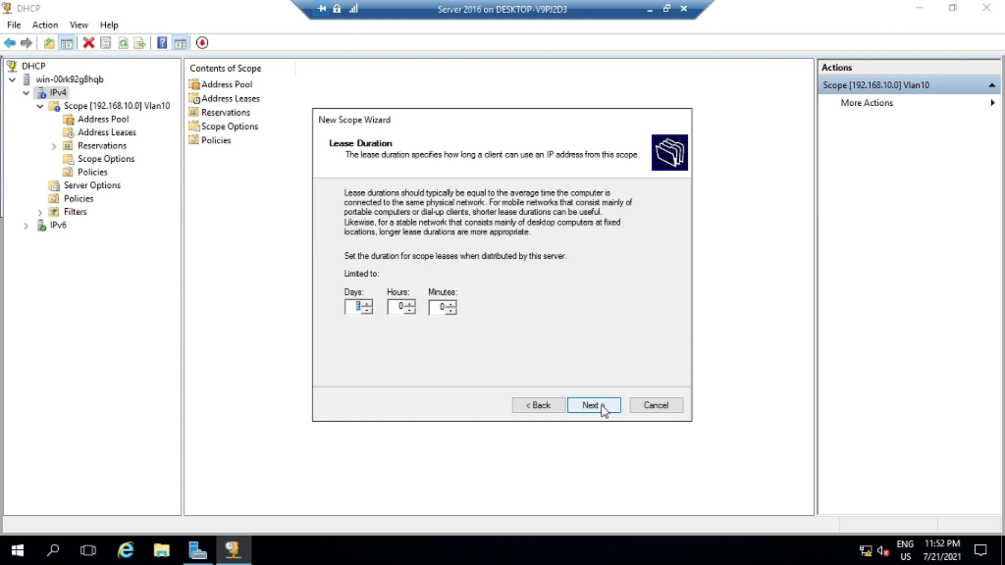
click(604, 411)
click(604, 410)
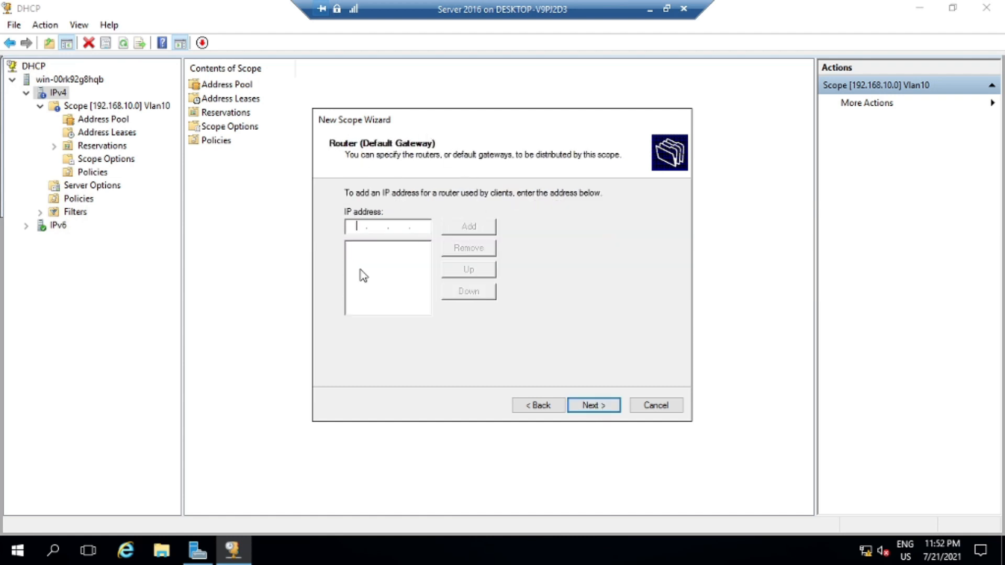
click(597, 409)
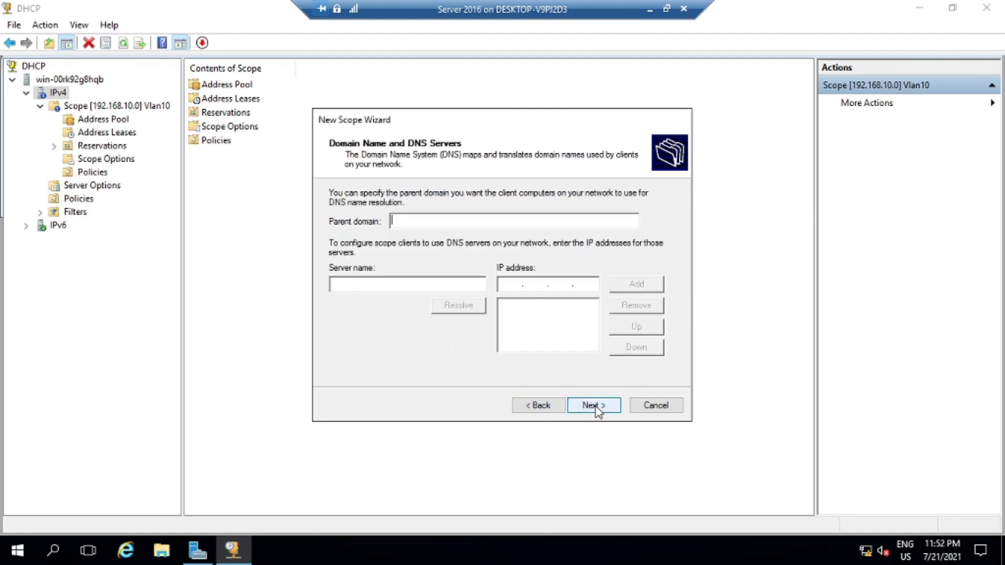
Skip the DNS and WINS servers, activate the VLAN20 scope now, and finish the wizard
click(597, 409)
click(597, 409)
click(597, 408)
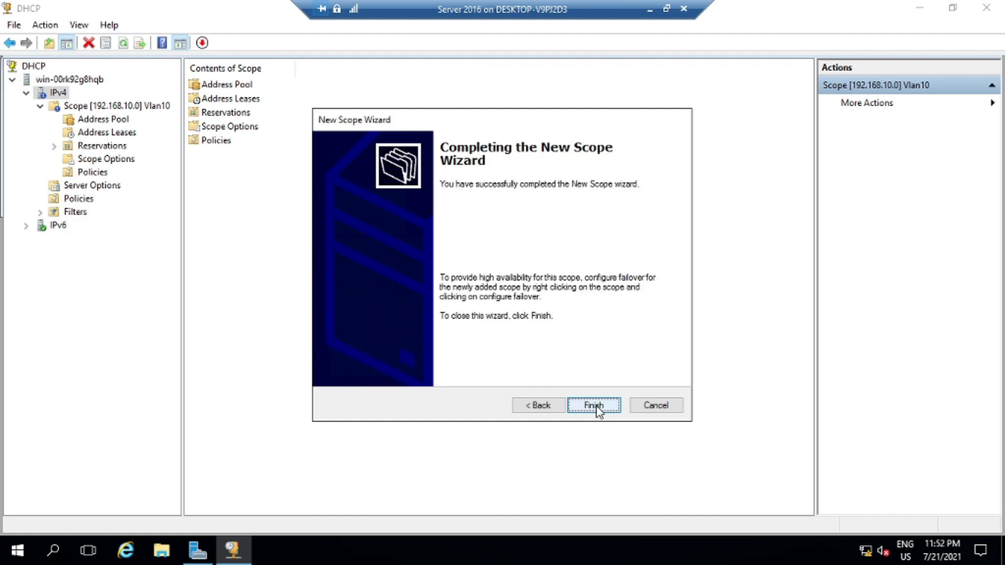
click(595, 406)
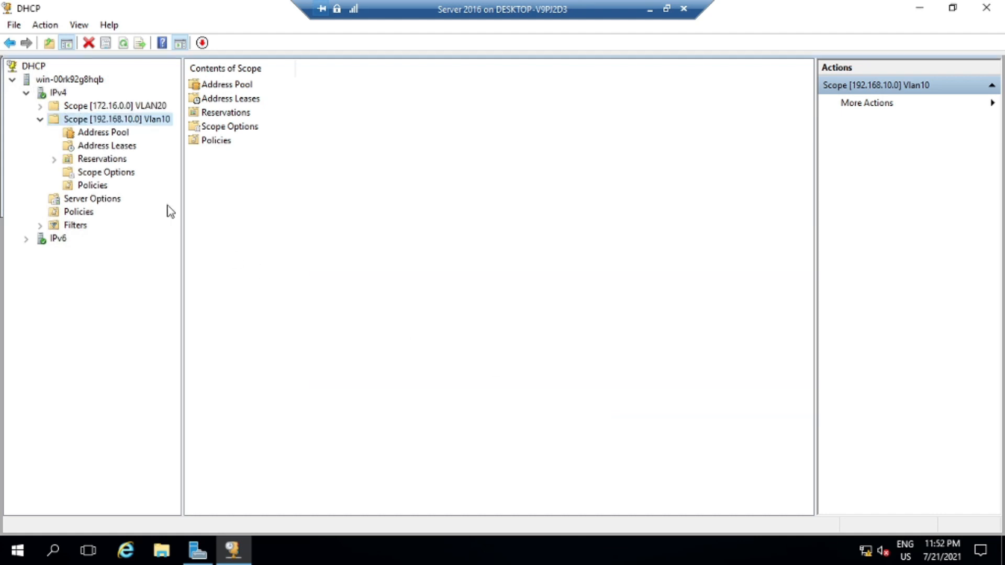
Collapse the Vlan10 scope, expand VLAN20, and open the configuration of its scope options
click(41, 120)
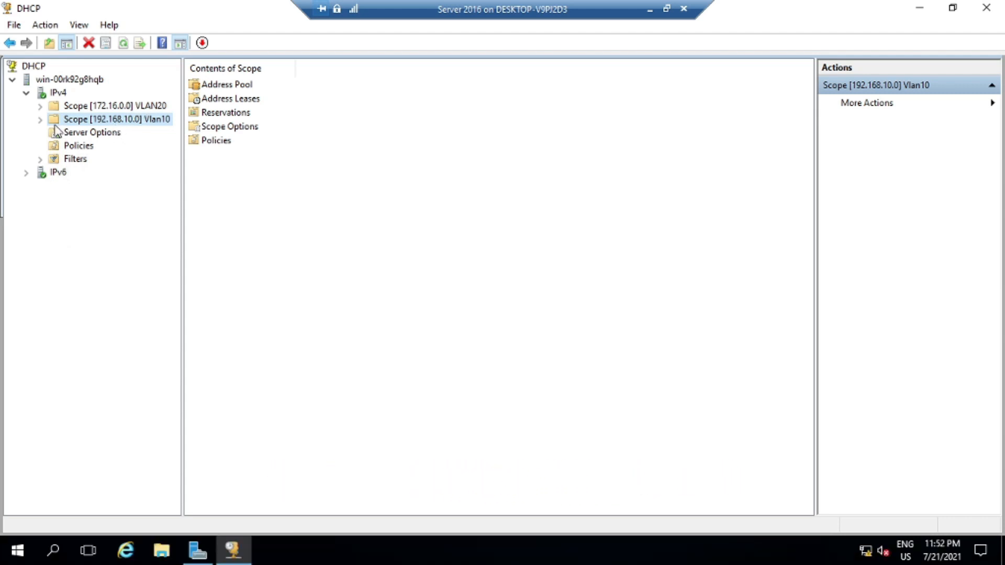
click(40, 106)
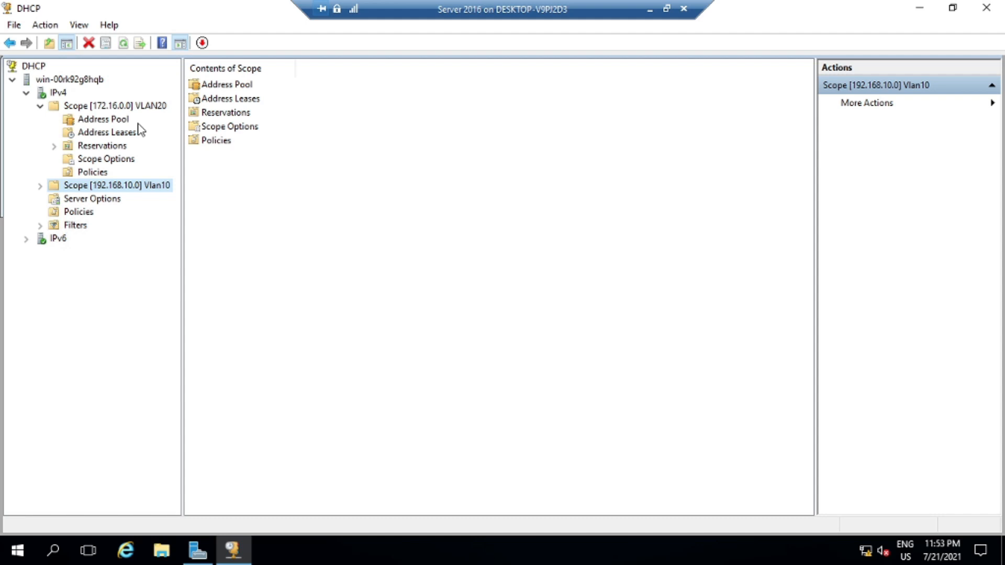
click(115, 162)
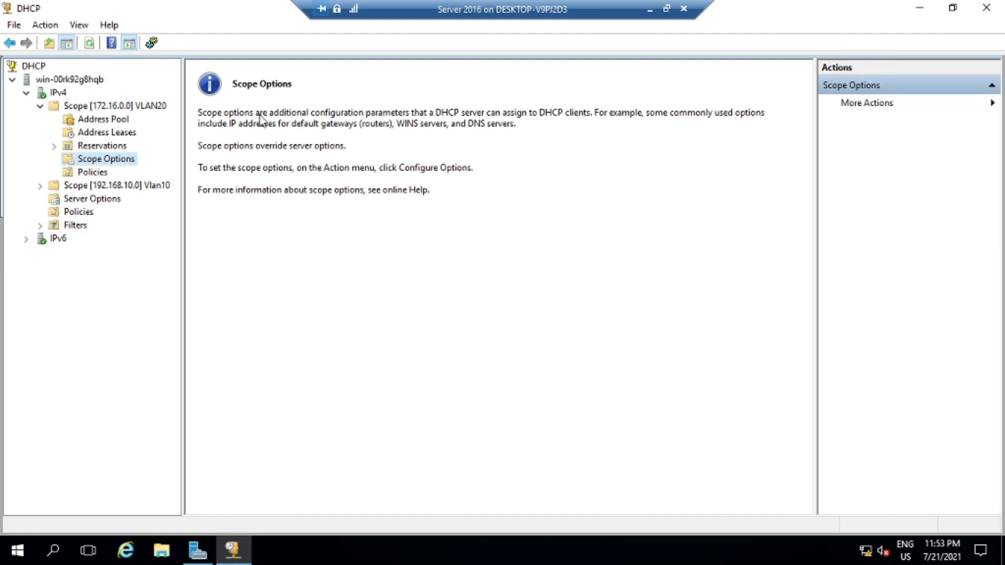
right_click(112, 160)
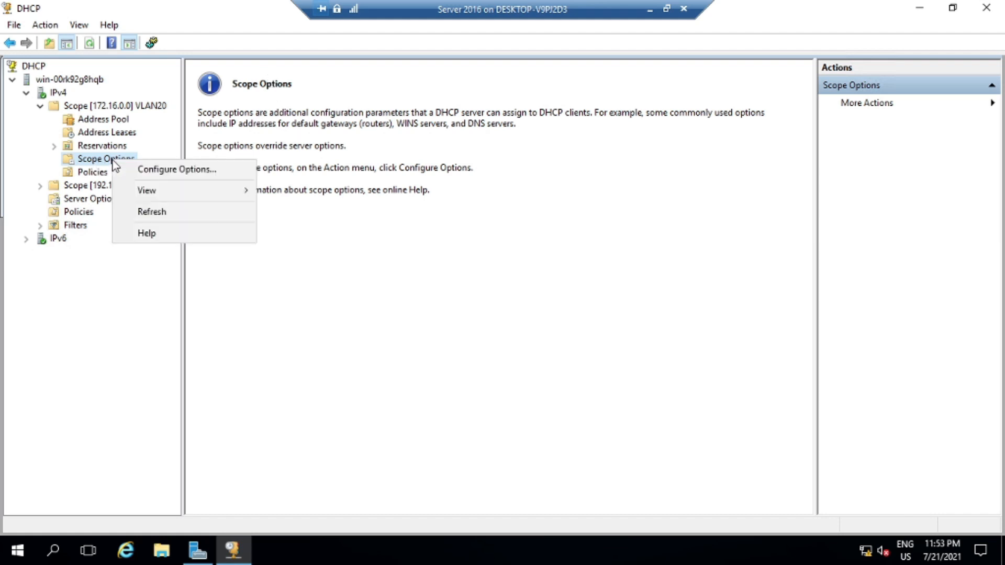
click(186, 171)
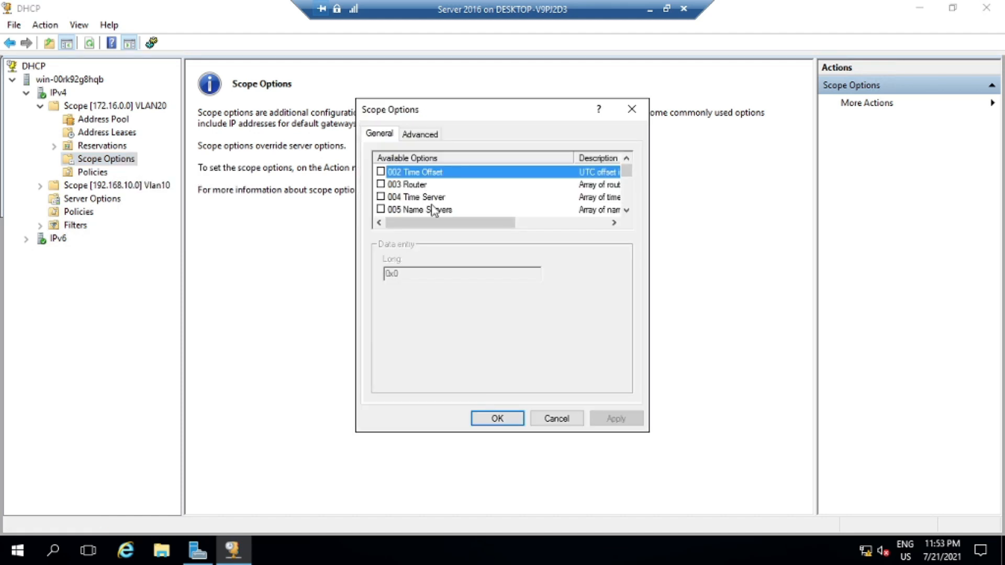
Enable option 003 Router for the VLAN20 scope with IP address 172.16.0.10, then apply and close the options
click(382, 185)
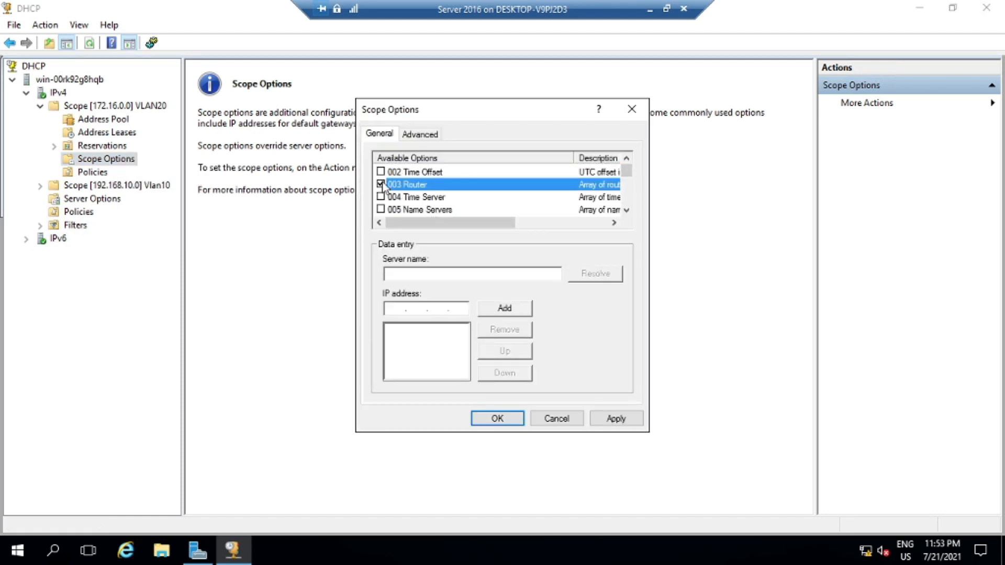
click(392, 309)
text(192168)
key(BackSpace)
key(BackSpace)
key(BackSpace)
key(BackSpace)
key(BackSpace)
key(BackSpace)
key(BackSpace)
text(172 . 16 . 0 . 10)
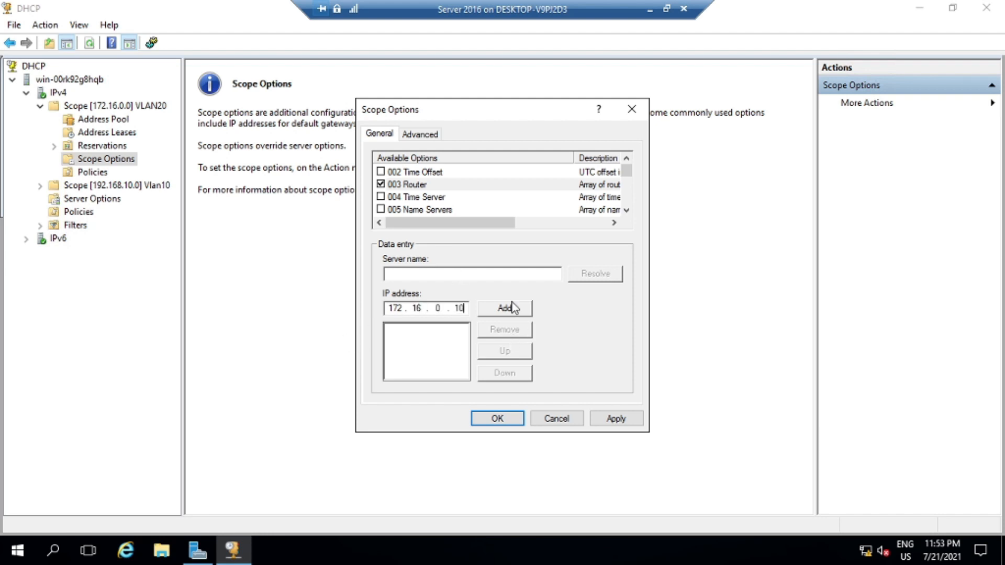
click(513, 307)
click(623, 417)
click(534, 423)
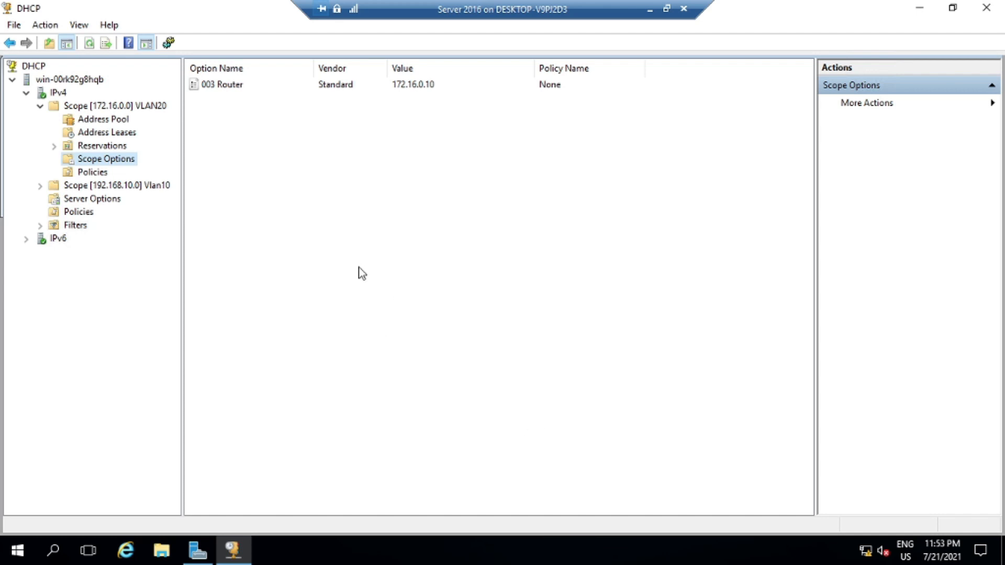